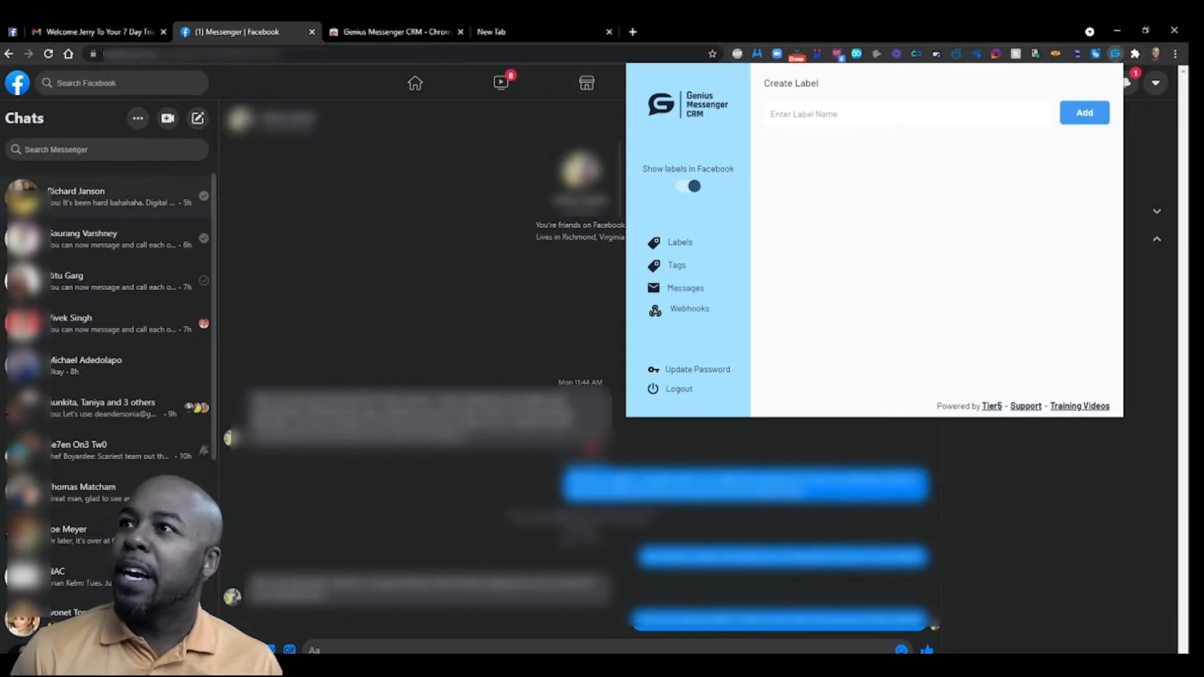
Step: Reload the Messenger page, open the Genius Messenger CRM extension, and switch its labels in Facebook off and back on
click(48, 54)
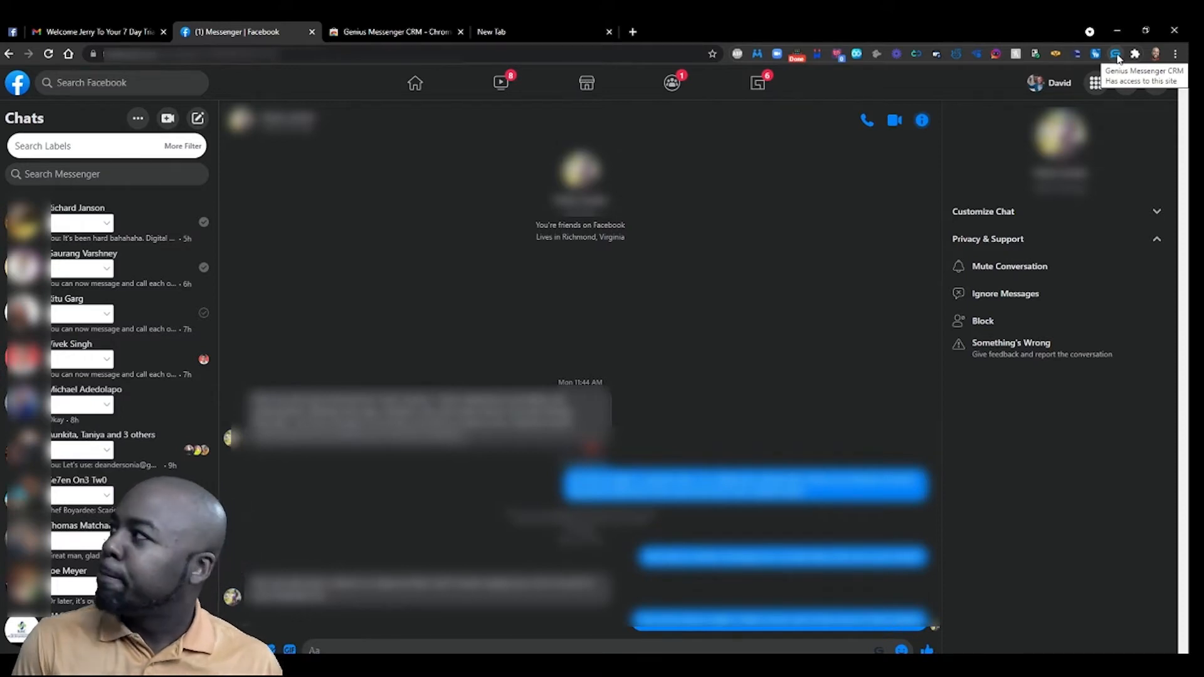
click(1116, 54)
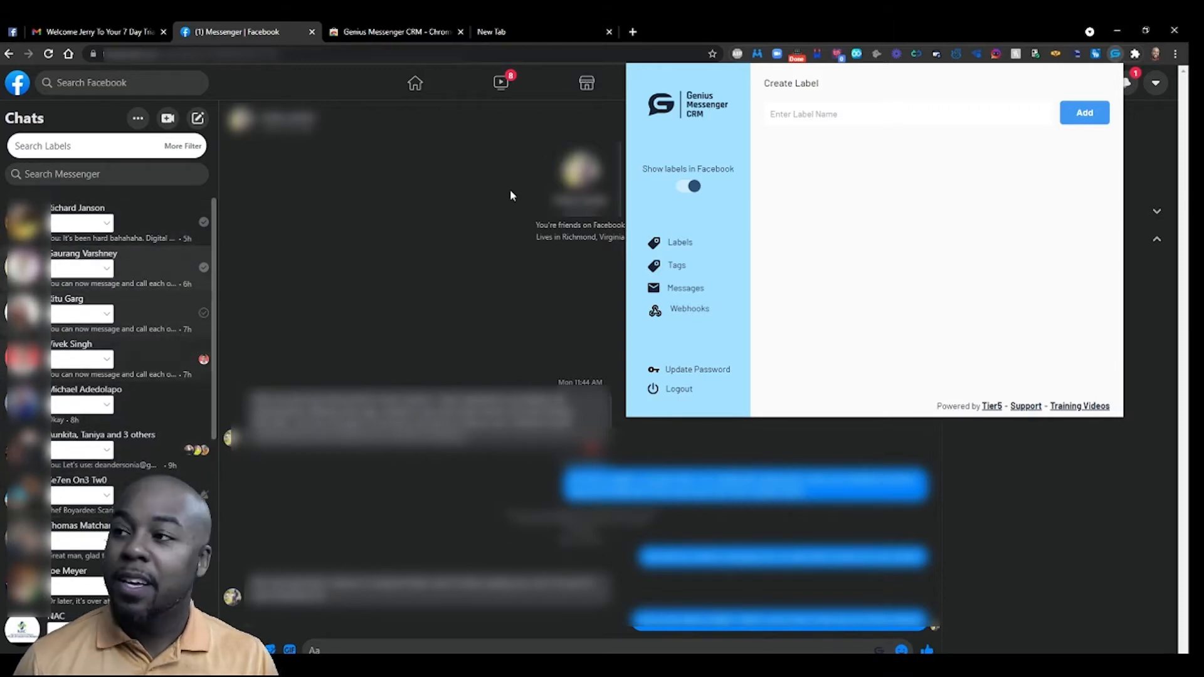
click(692, 188)
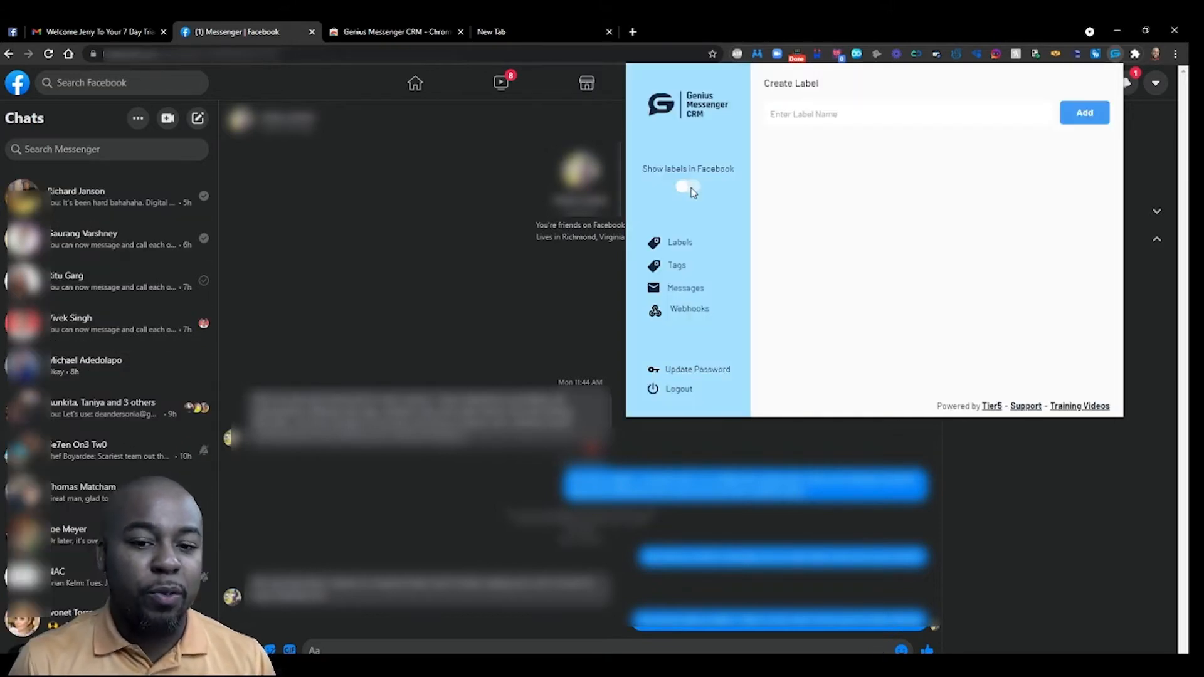
click(692, 188)
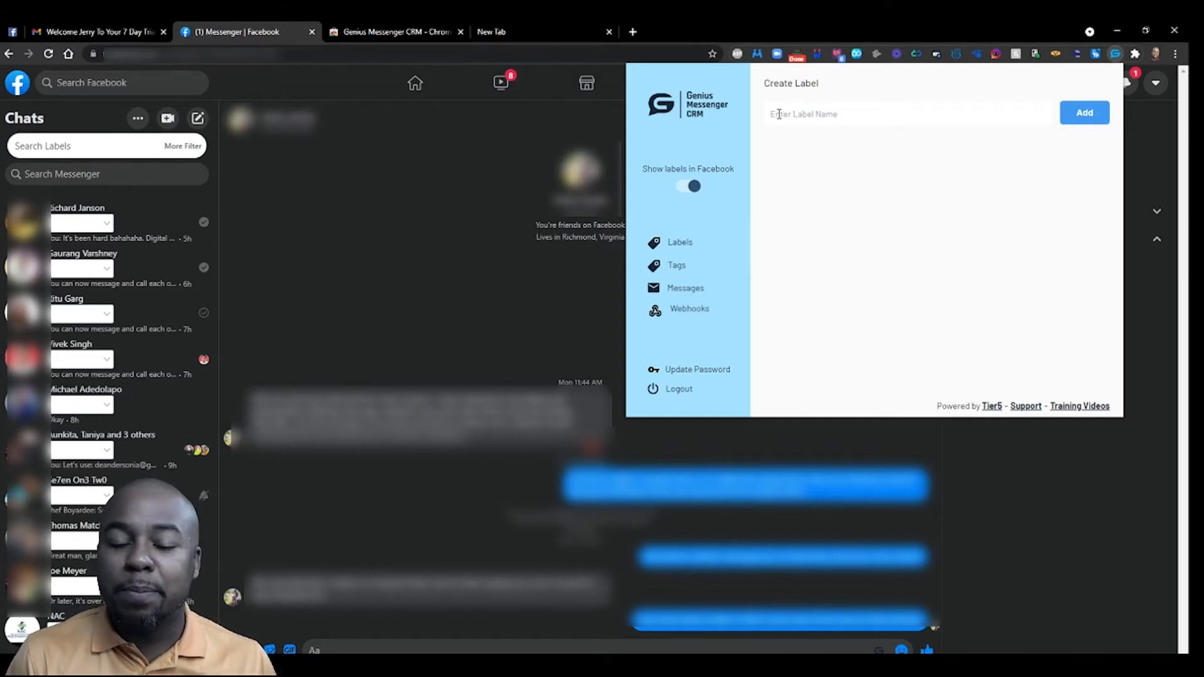
Step: Create a label named "Cold Lead" in the Genius Messenger CRM extension
click(799, 113)
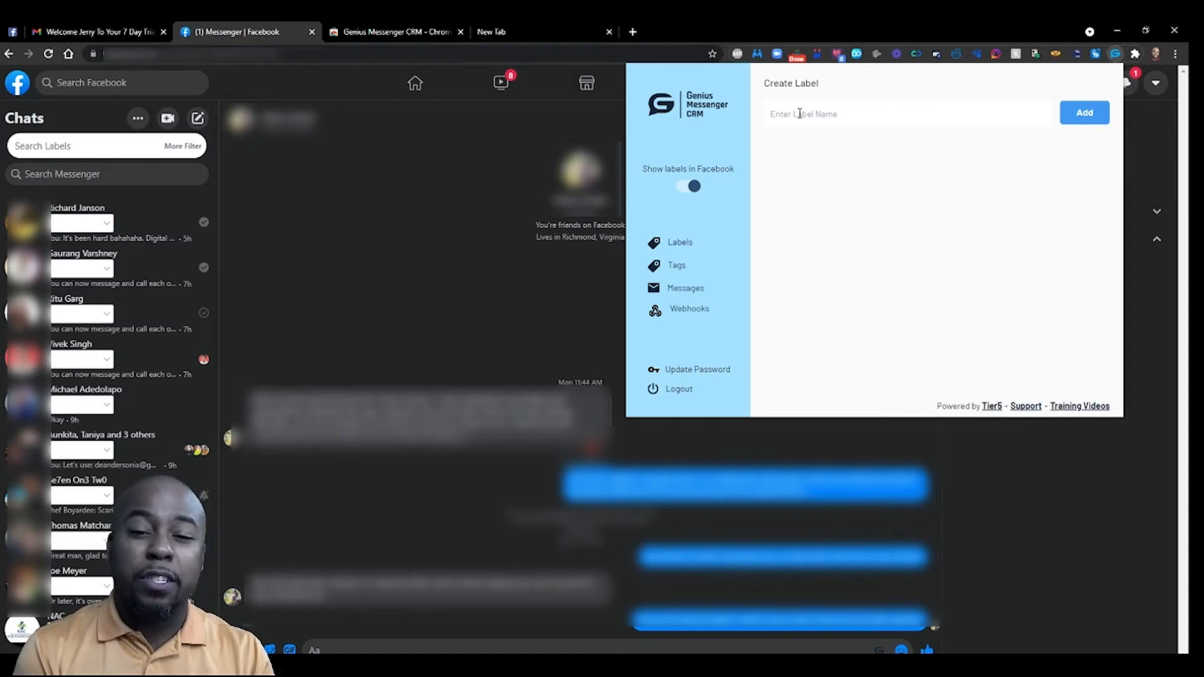
text(cold)
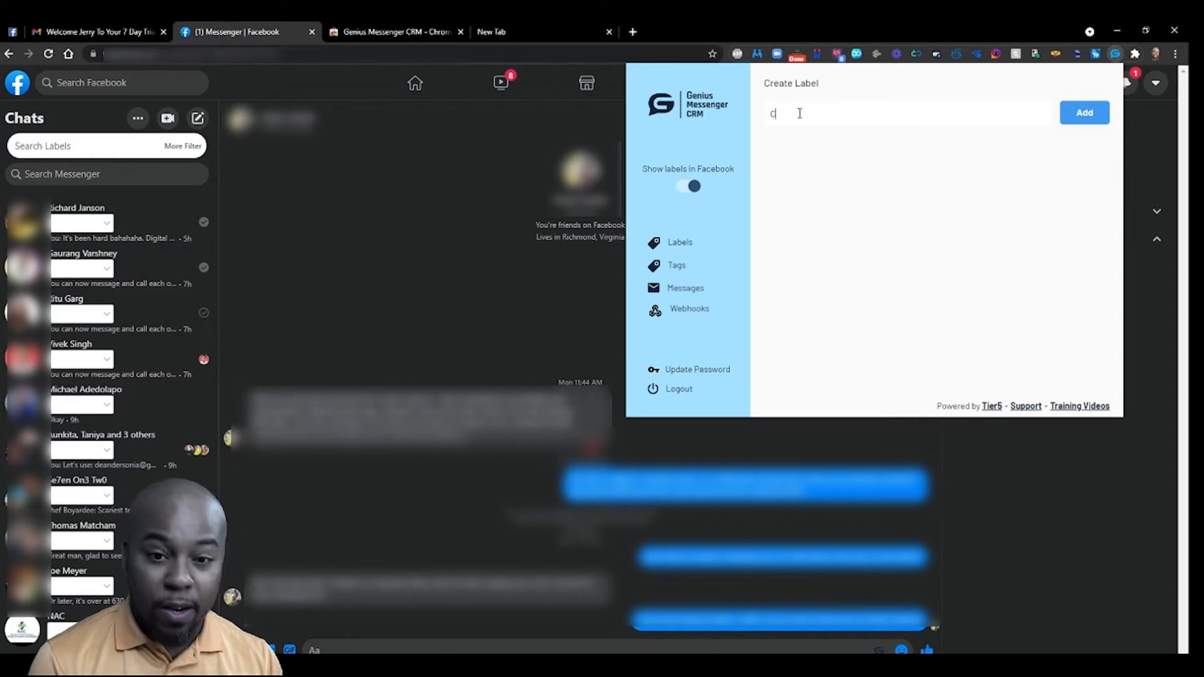
key(BackSpace)
key(BackSpace)
key(BackSpace)
text(Ol)
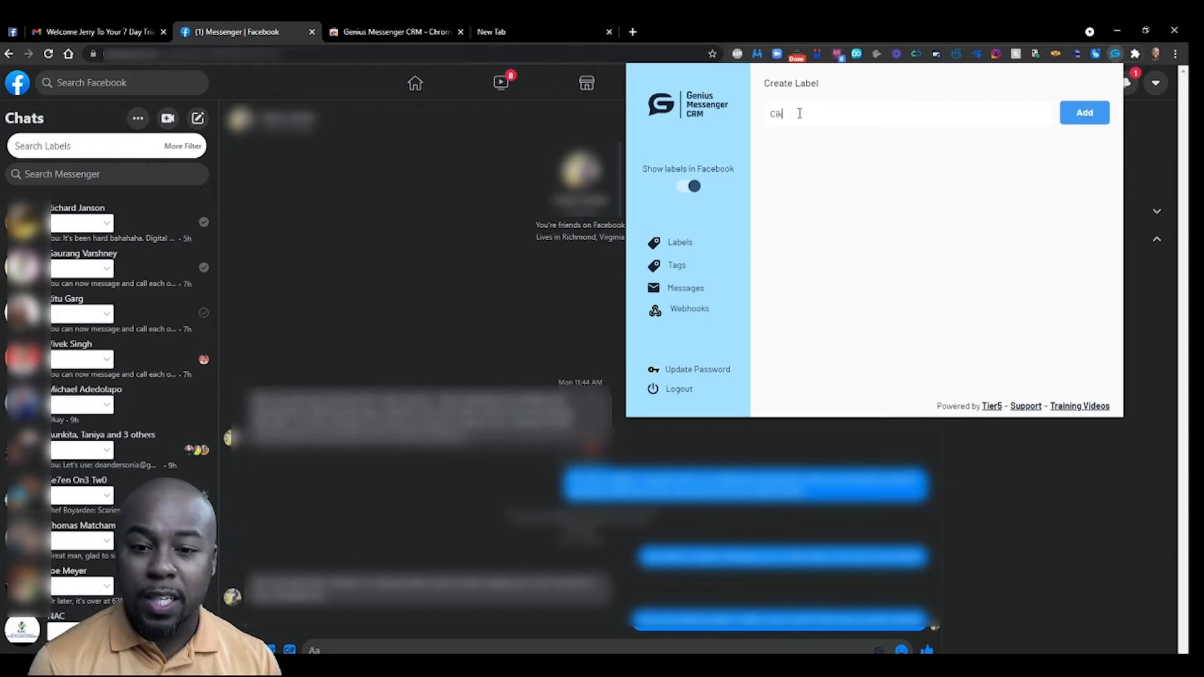
key(BackSpace)
key(BackSpace)
text(old Lead)
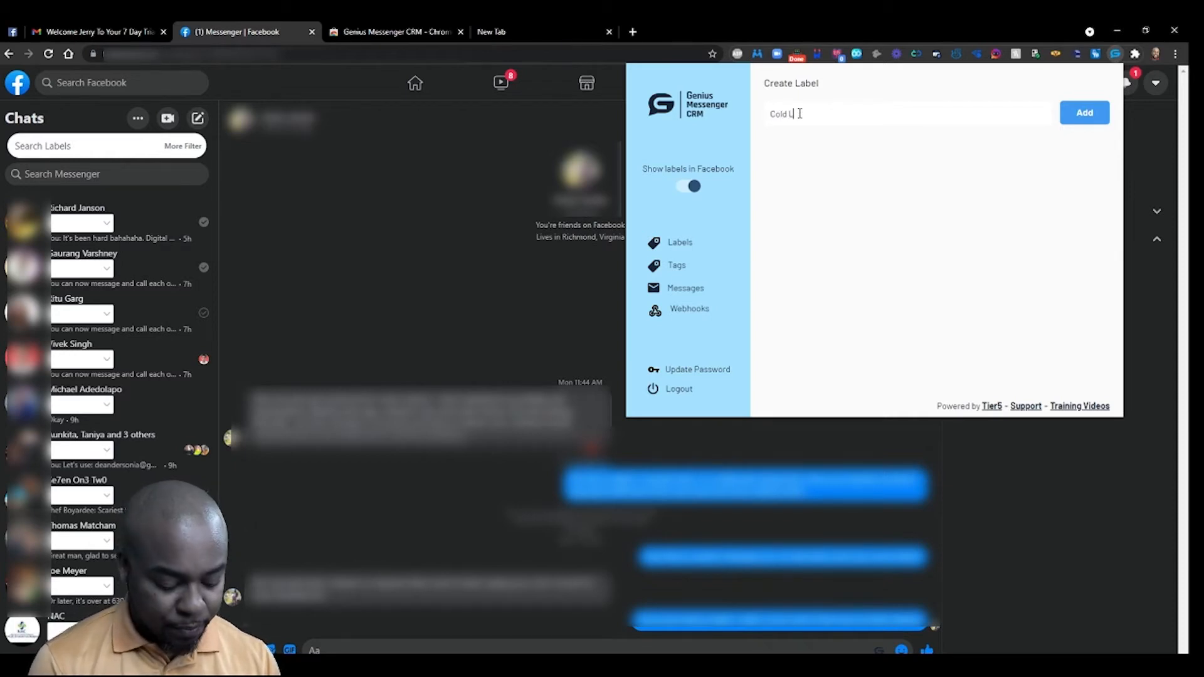
click(1078, 124)
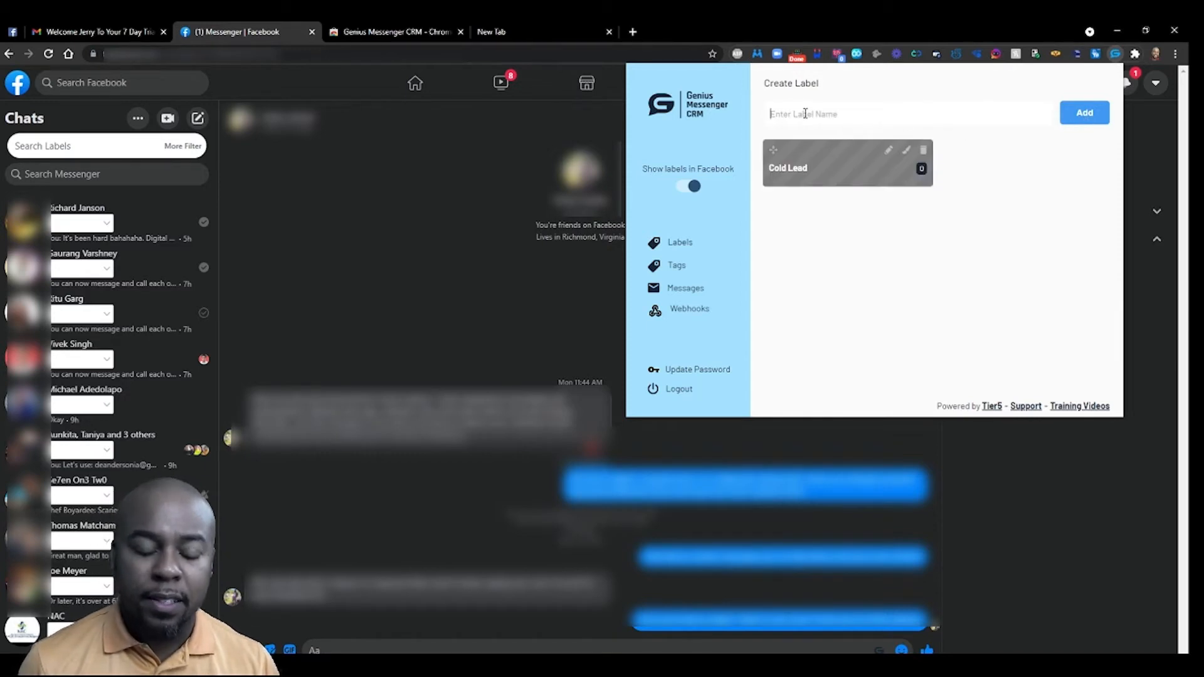
Step: Create two more labels named "Warm Lead" and "Hot Lead"
click(805, 114)
text(Warm Lead)
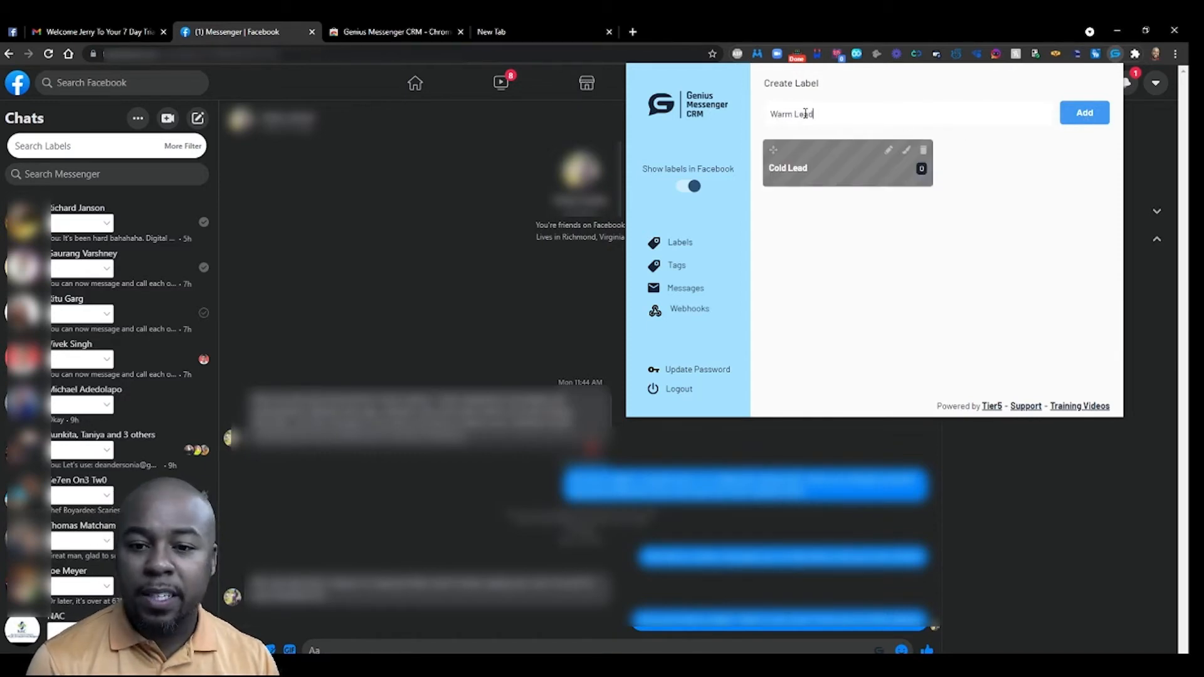
click(1088, 118)
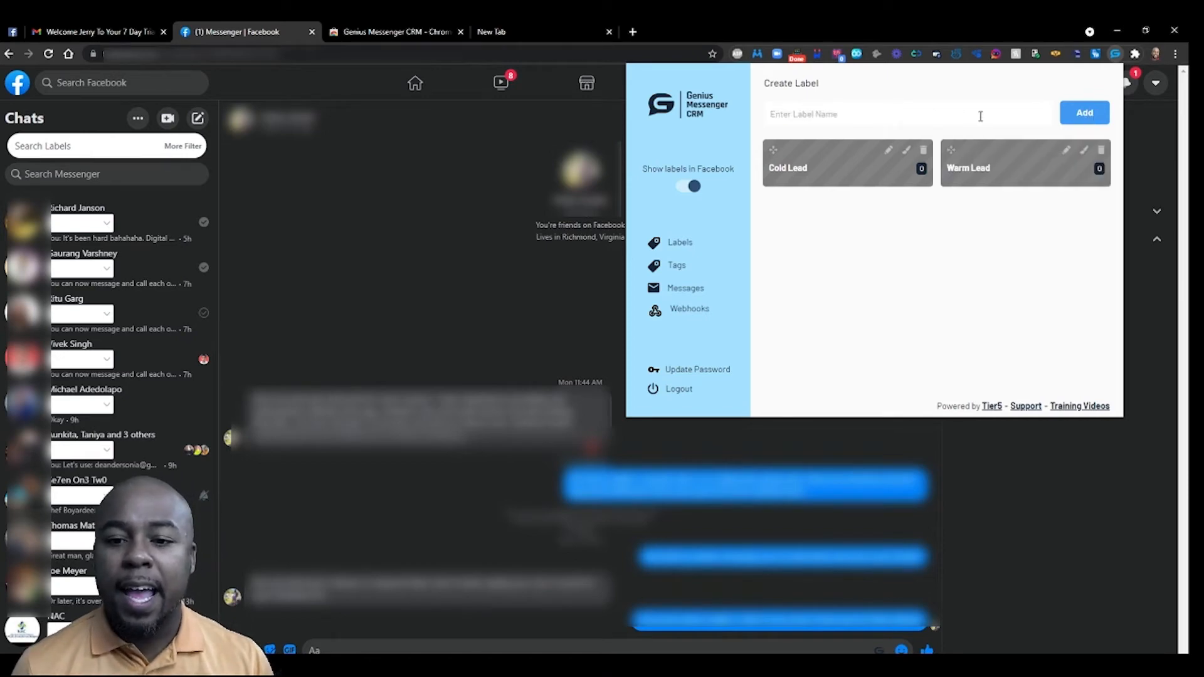
text(Hot Lead)
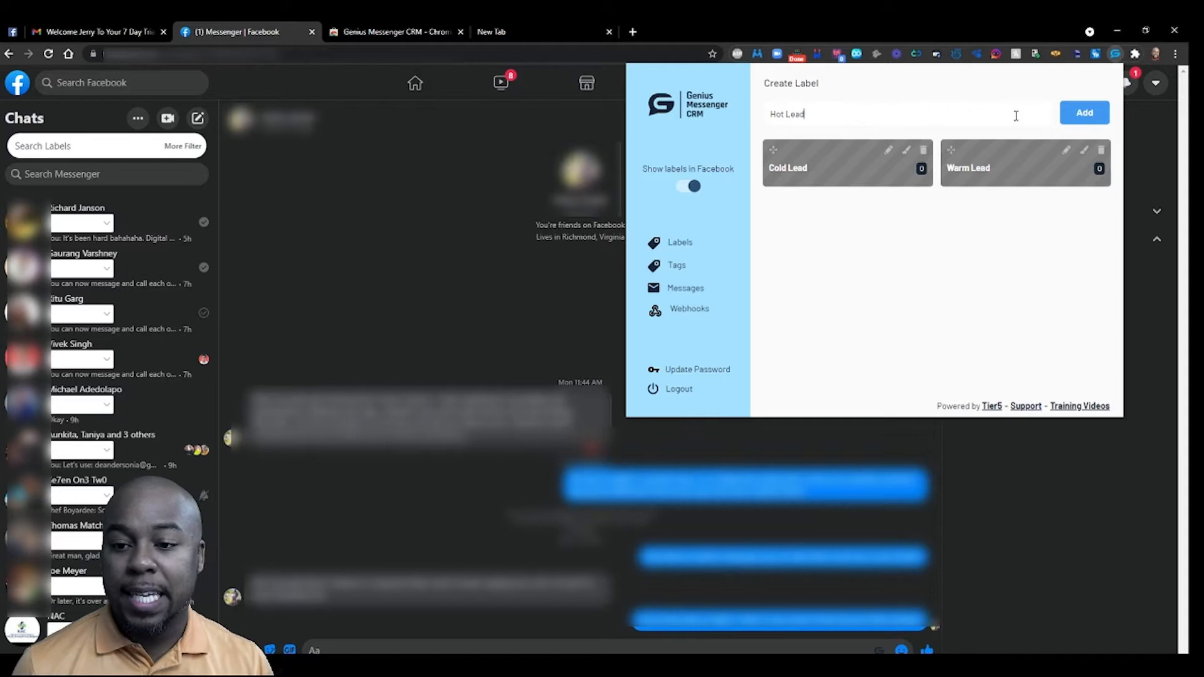
click(1074, 118)
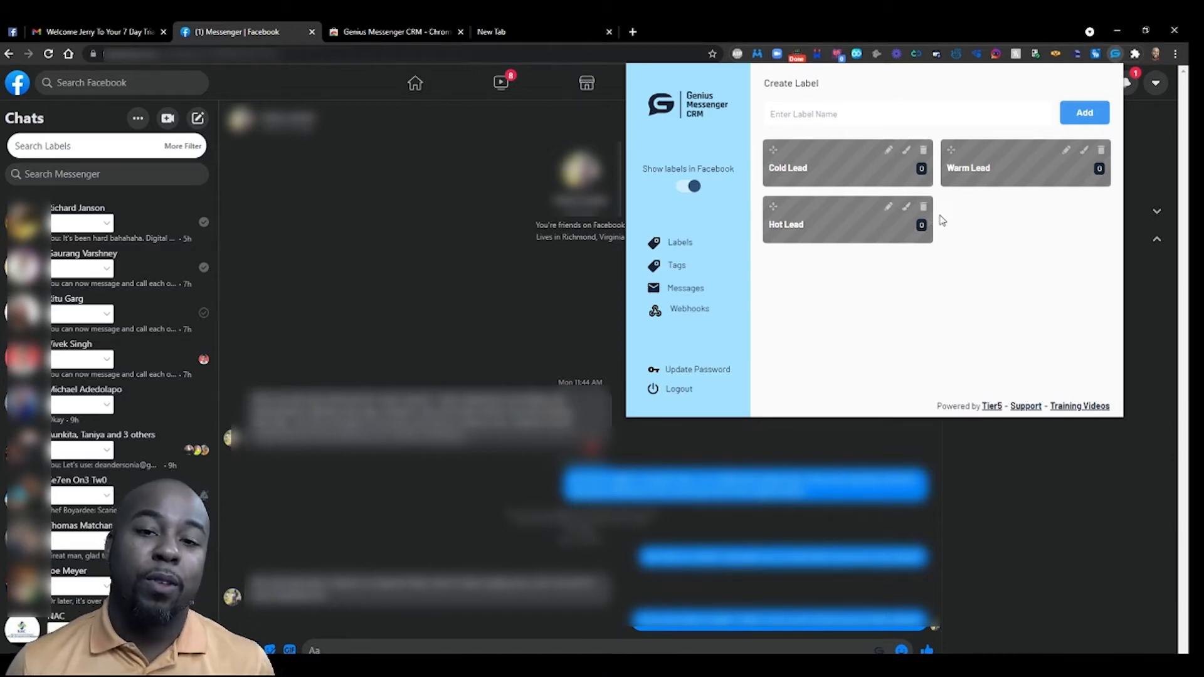
Step: Colour the Cold Lead label blue (4A90E2) and the Warm Lead label orange (F5A623)
click(907, 151)
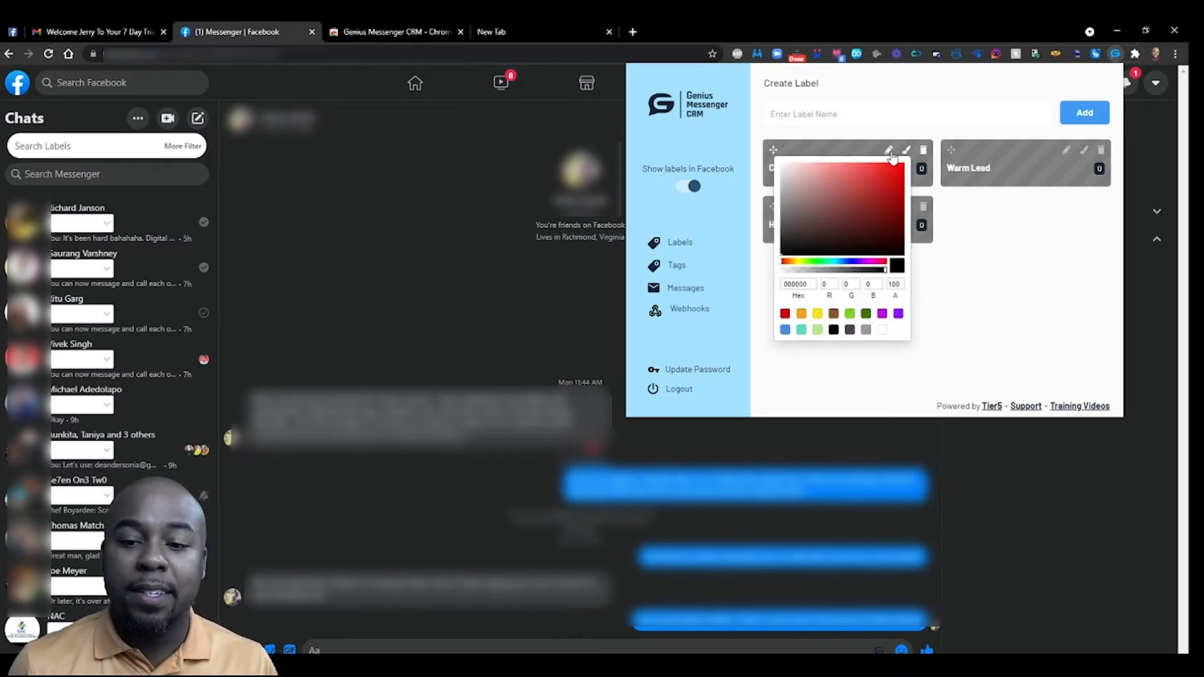
click(785, 331)
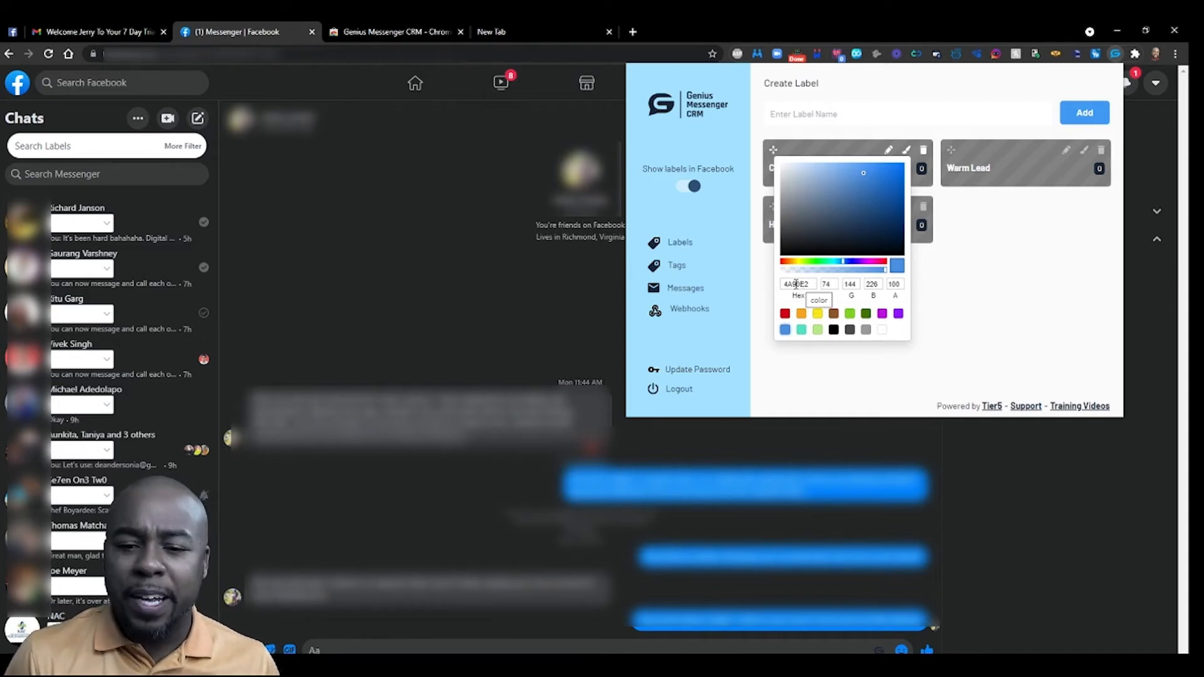
click(959, 286)
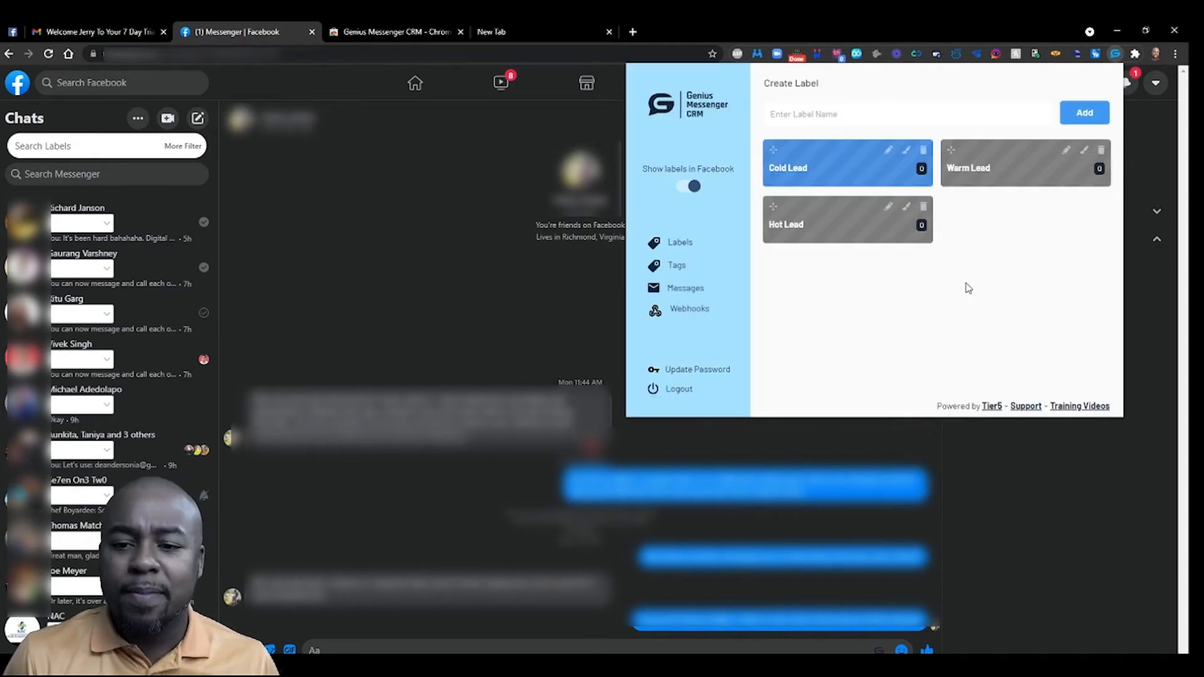
click(1083, 151)
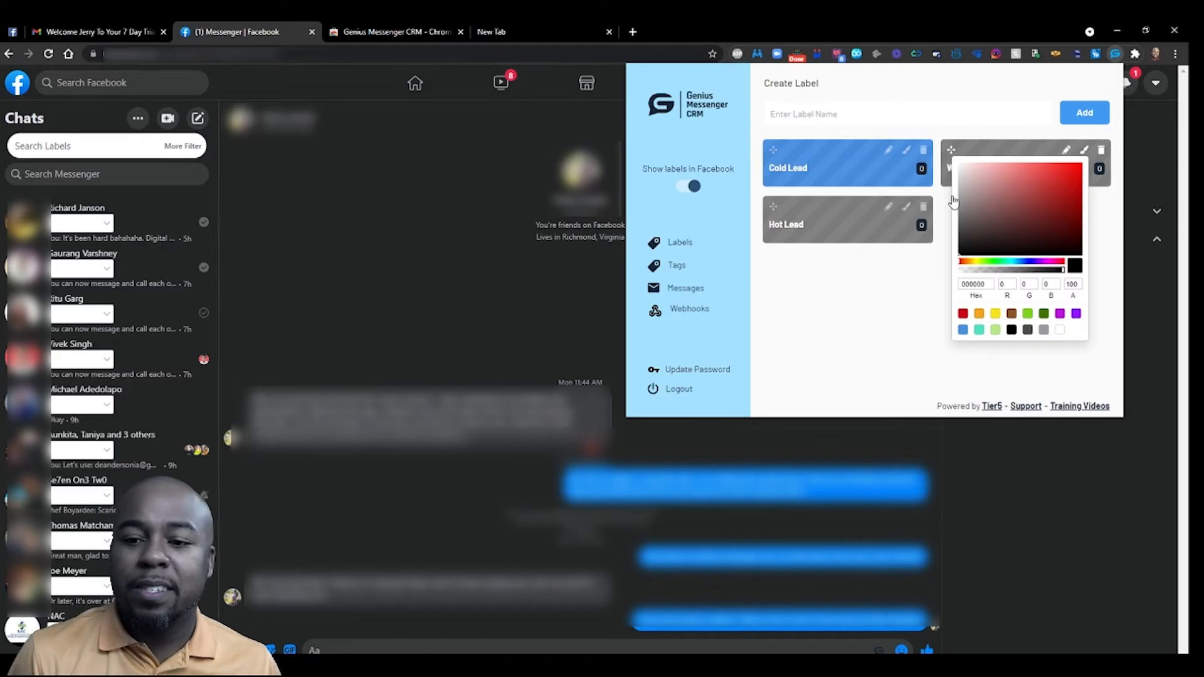
click(987, 311)
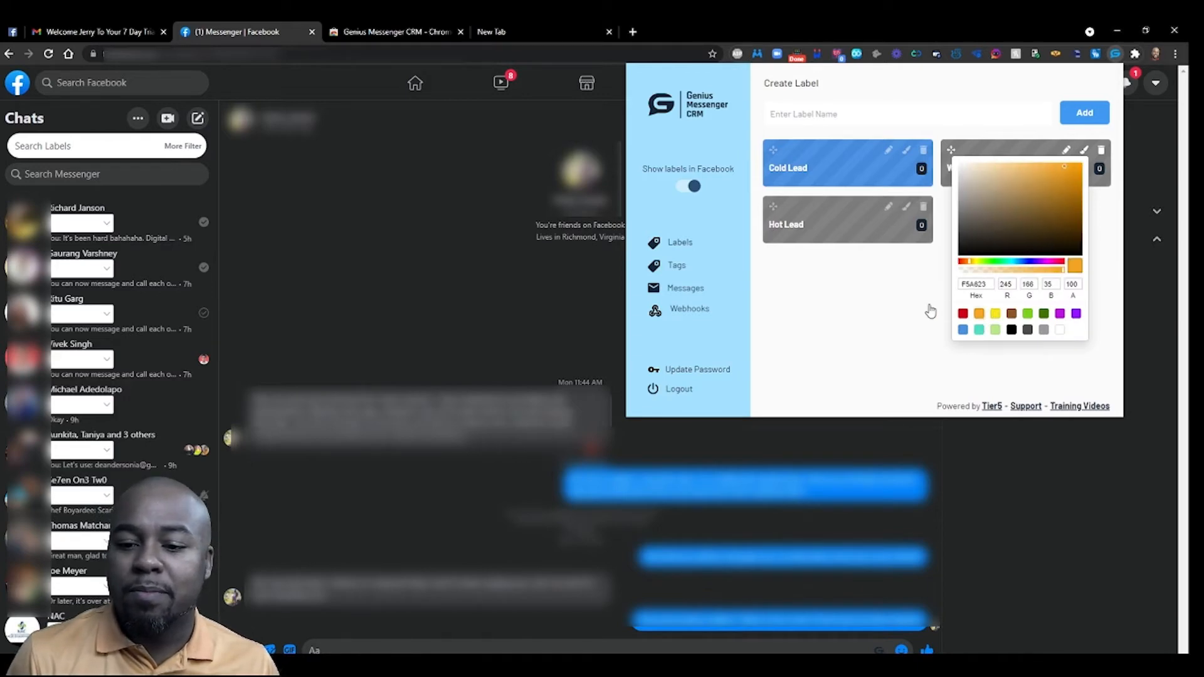
click(928, 309)
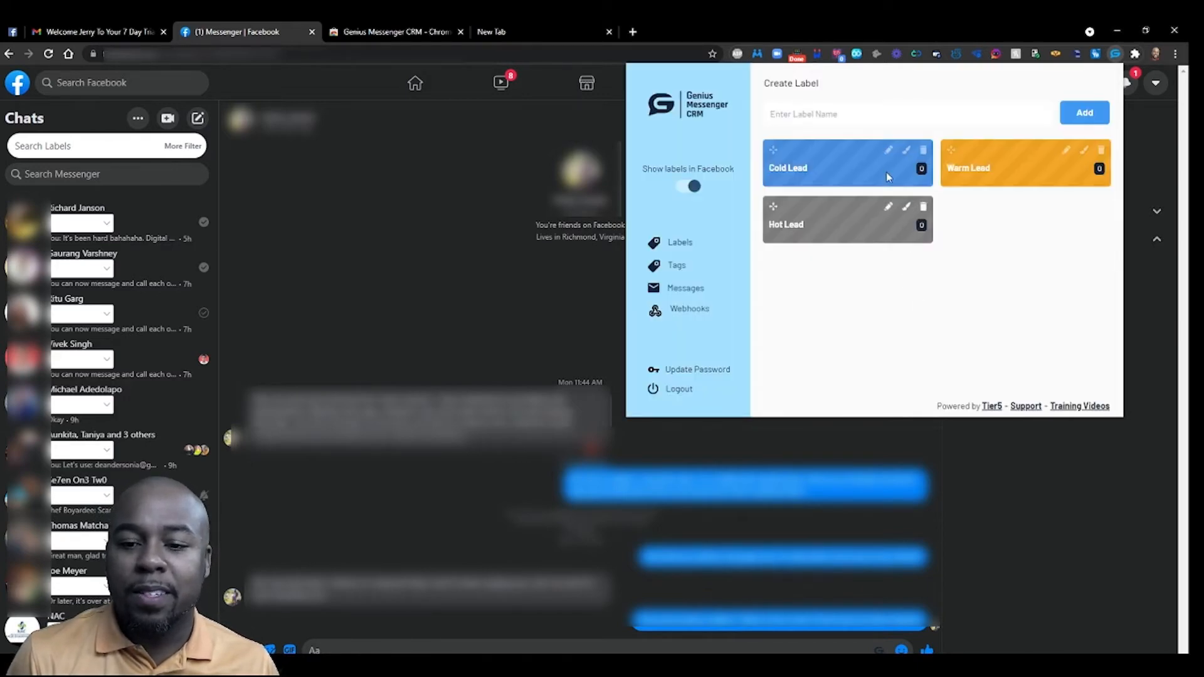
Step: Colour the Hot Lead label red using the preset red swatch
click(905, 209)
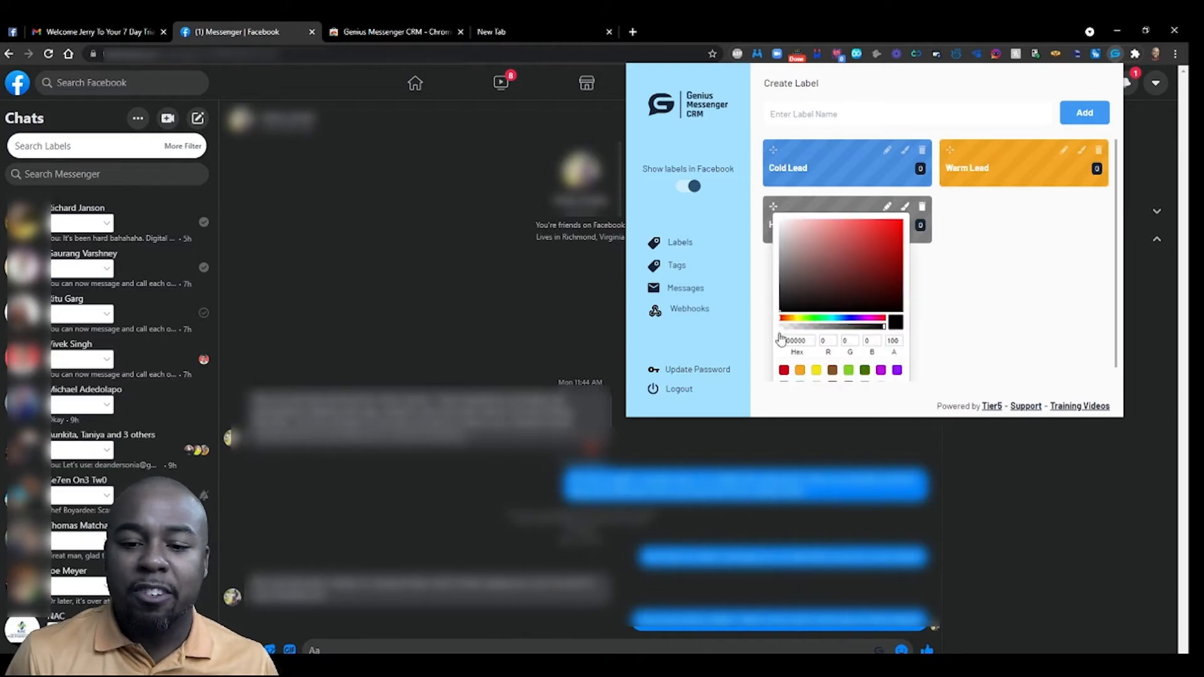
click(784, 371)
click(948, 346)
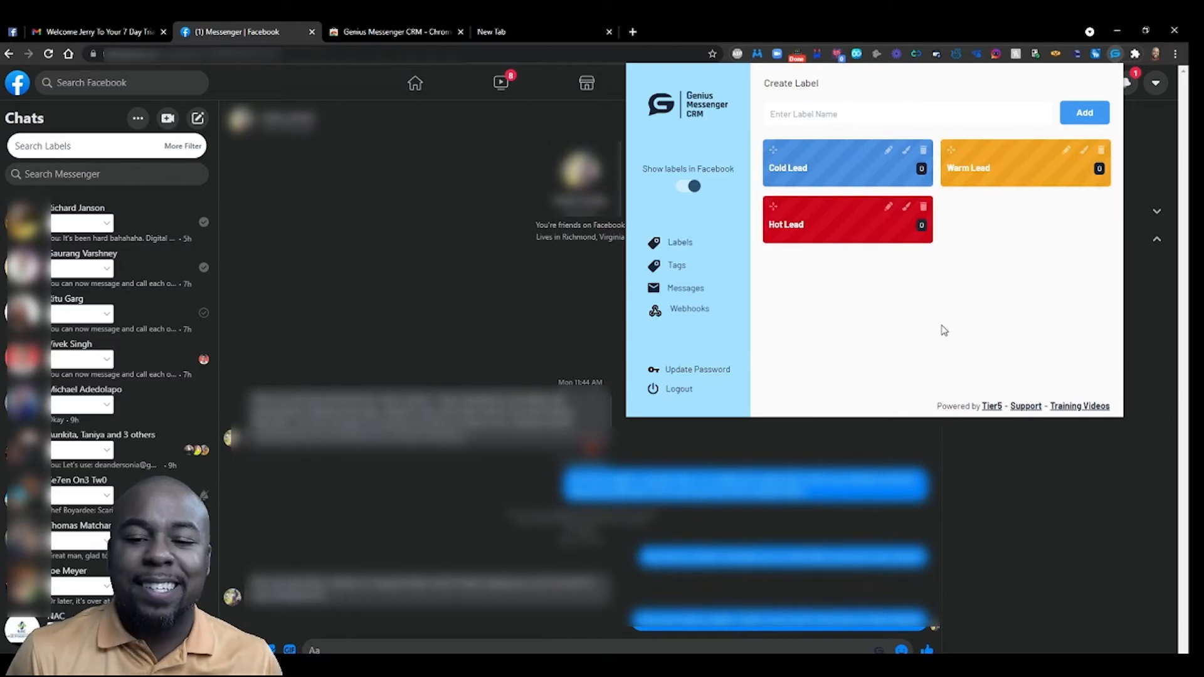
double_click(990, 228)
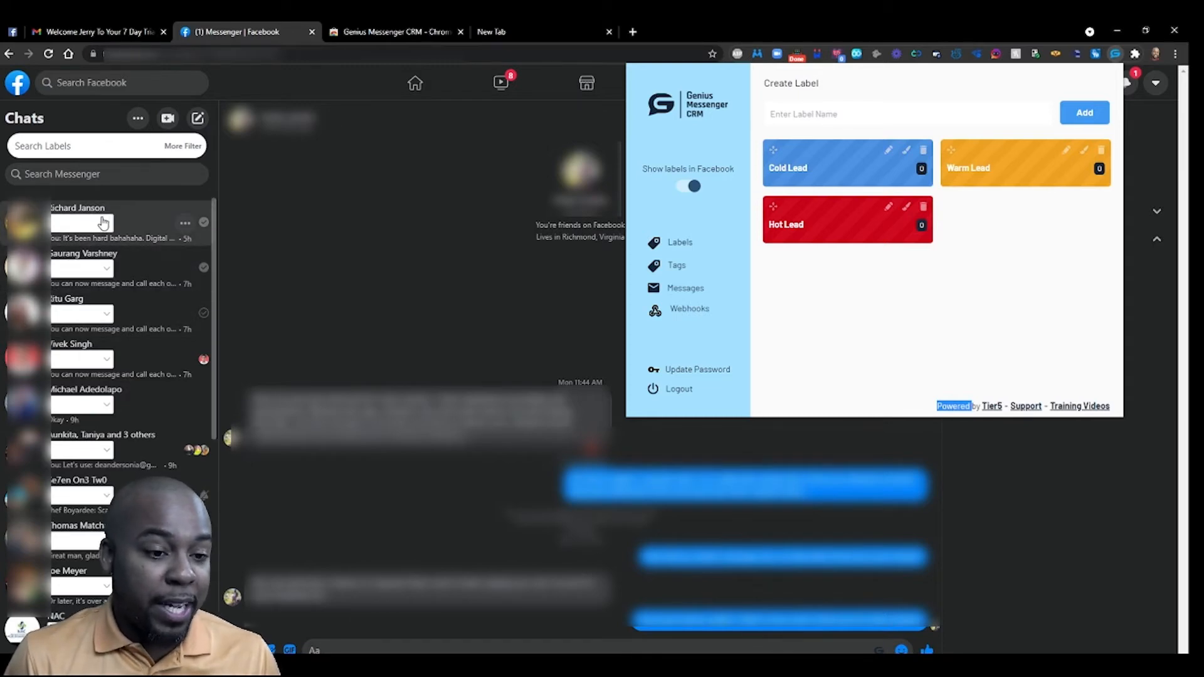
Step: Try to assign a label to the first chat, and reload Messenger to load the new labels into the chat list
click(104, 224)
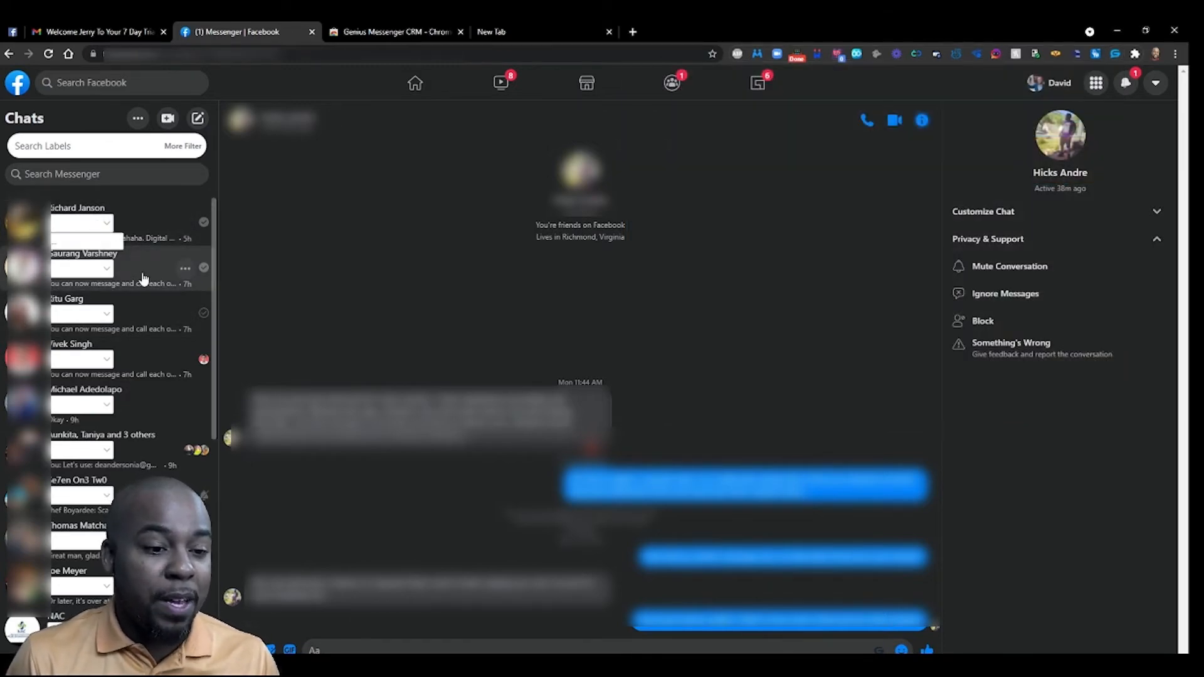
click(105, 239)
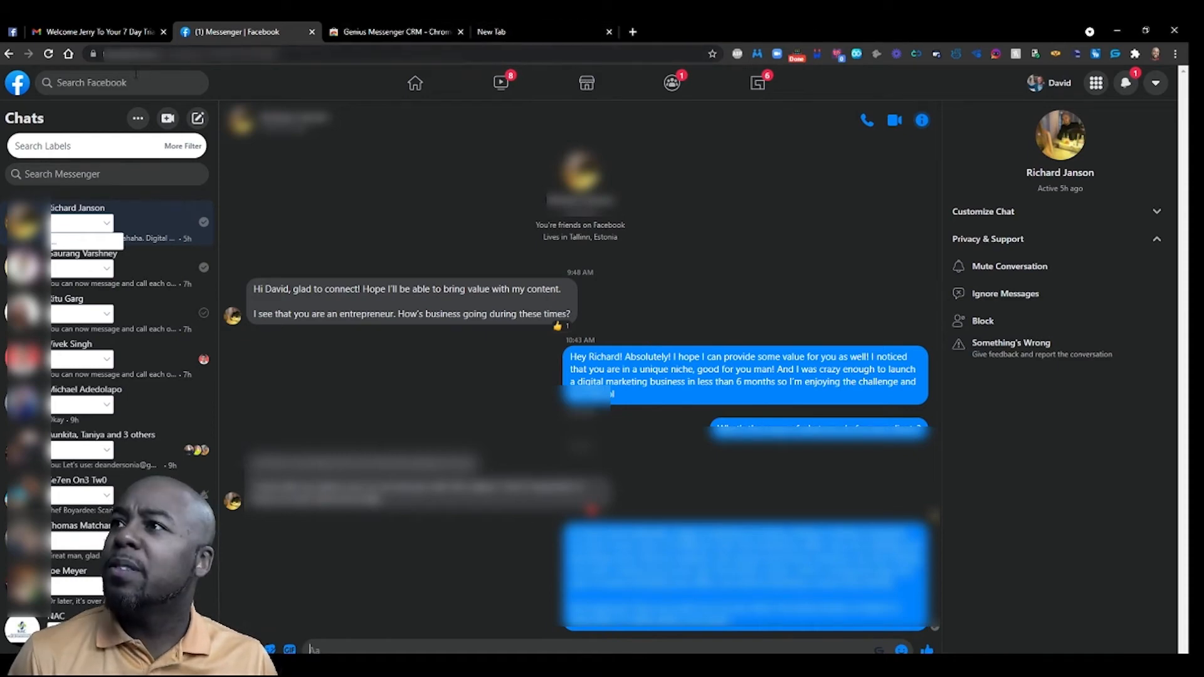
click(47, 54)
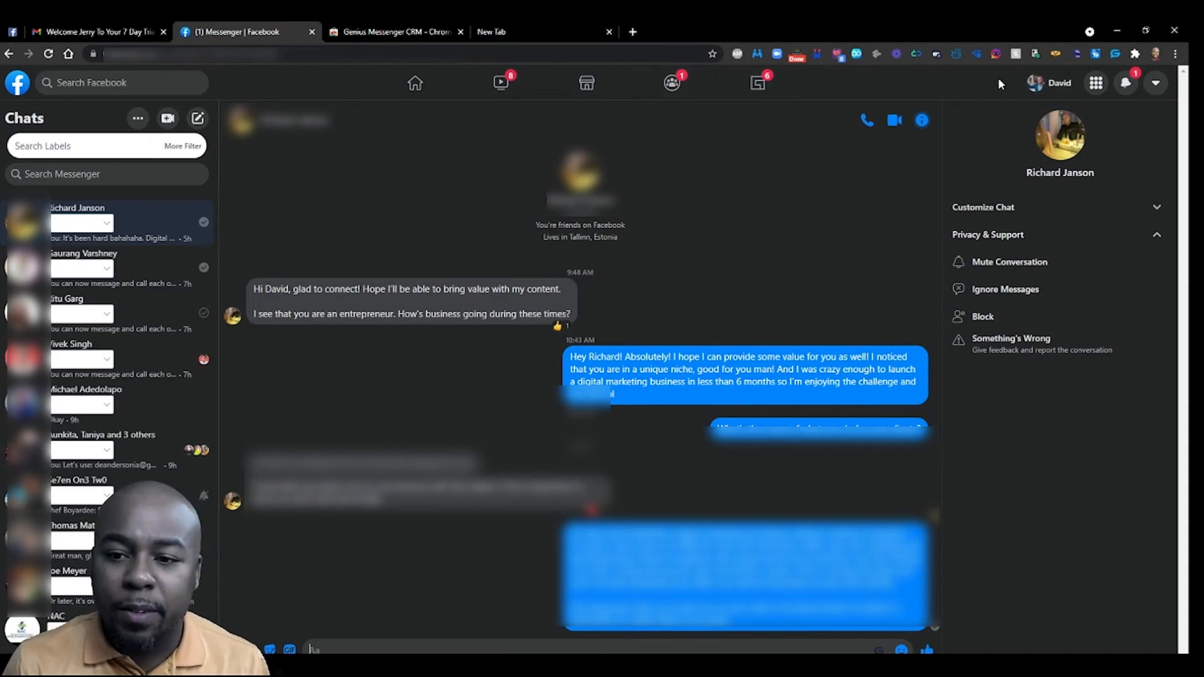
click(1115, 54)
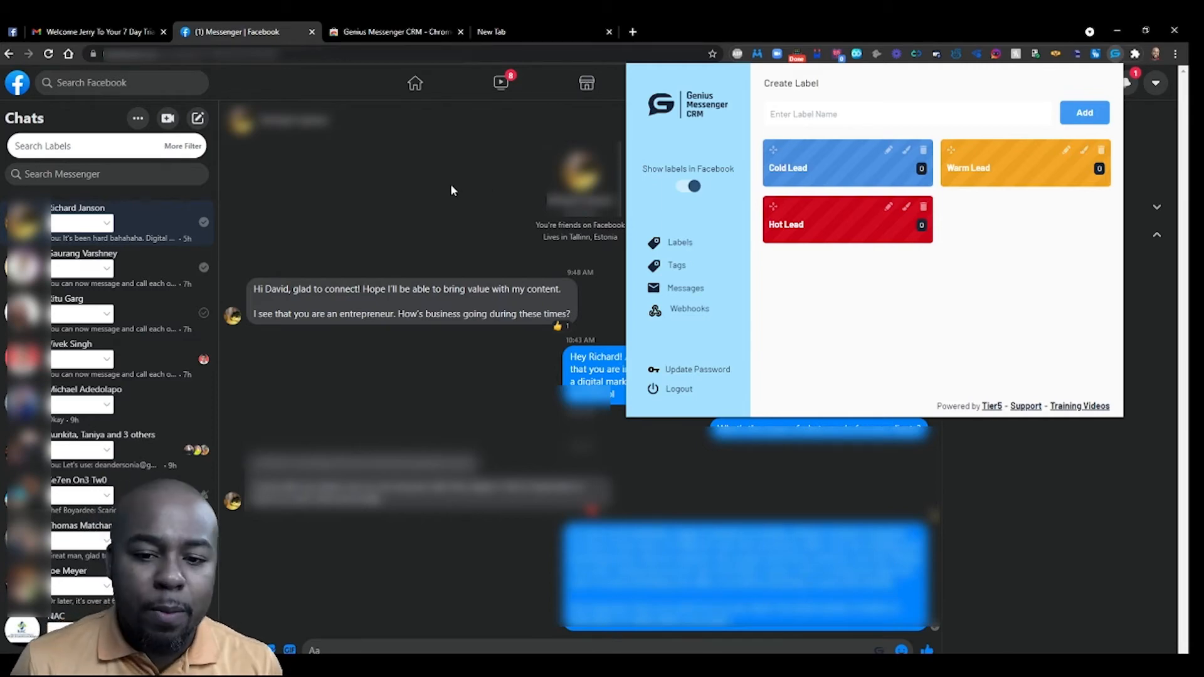
Step: Label the first chat in the list as Cold Lead and the second chat as Warm Lead
click(94, 225)
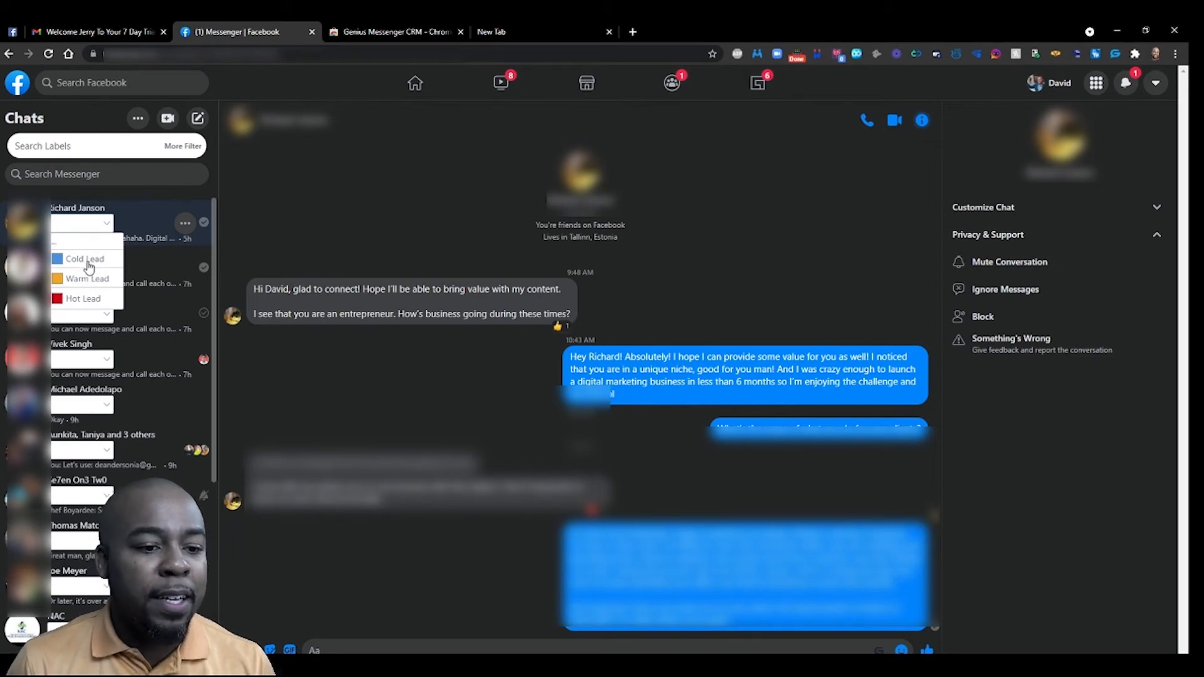
click(89, 267)
click(83, 270)
click(76, 330)
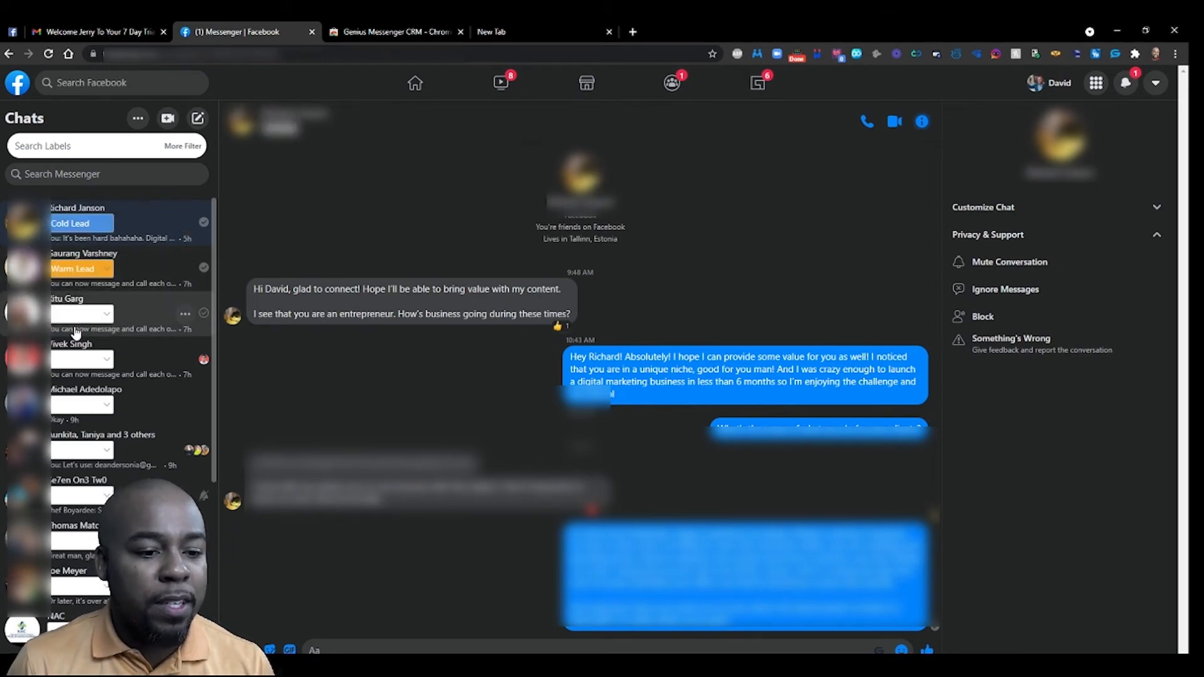
Step: Label the third and fourth chats in the list as Hot Lead
click(79, 315)
click(93, 394)
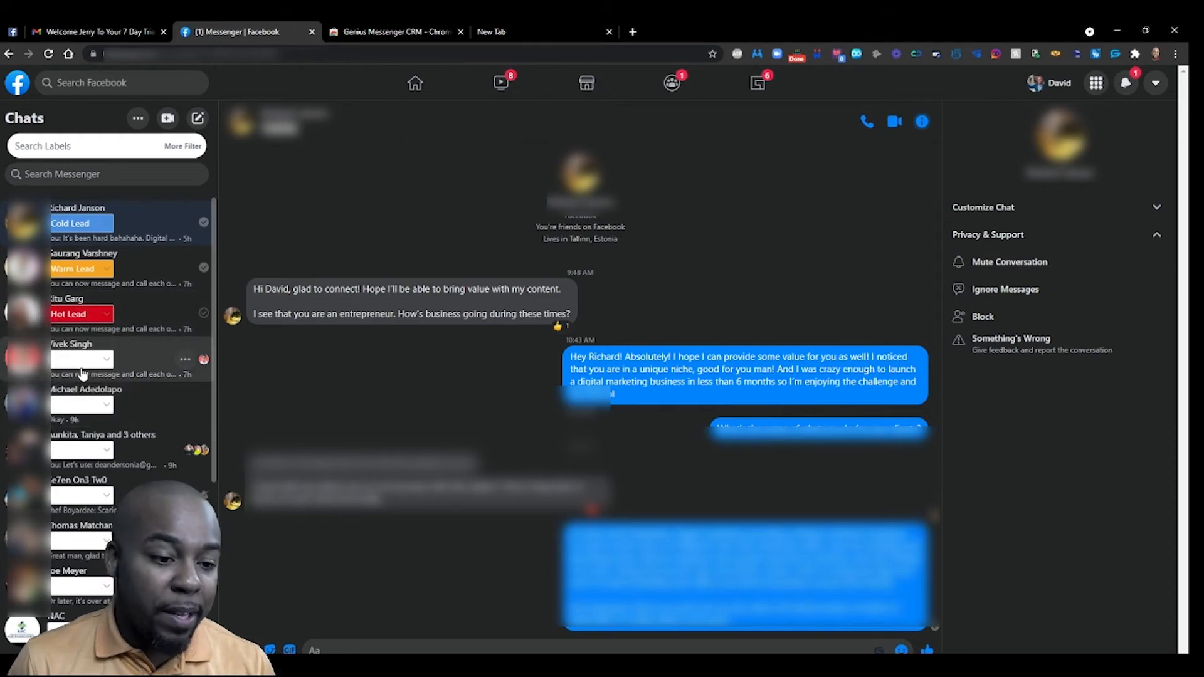
click(82, 360)
click(81, 439)
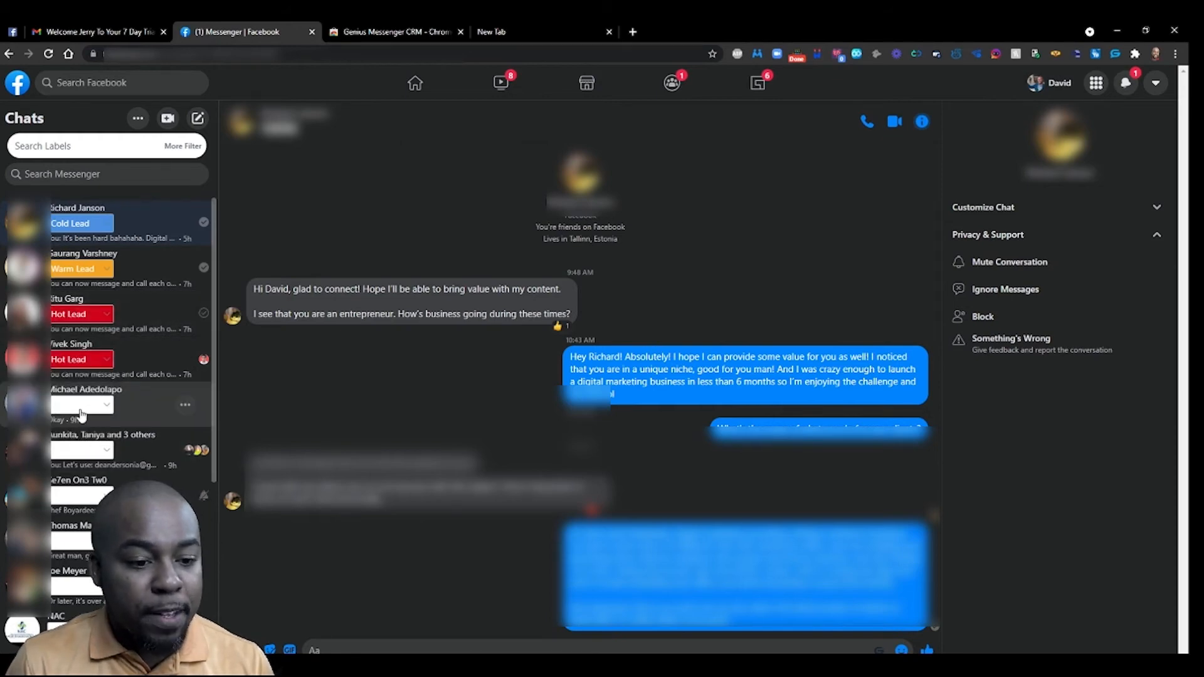
Step: Label the fifth chat as Cold Lead and the sixth, a group chat, as Warm Lead
click(81, 406)
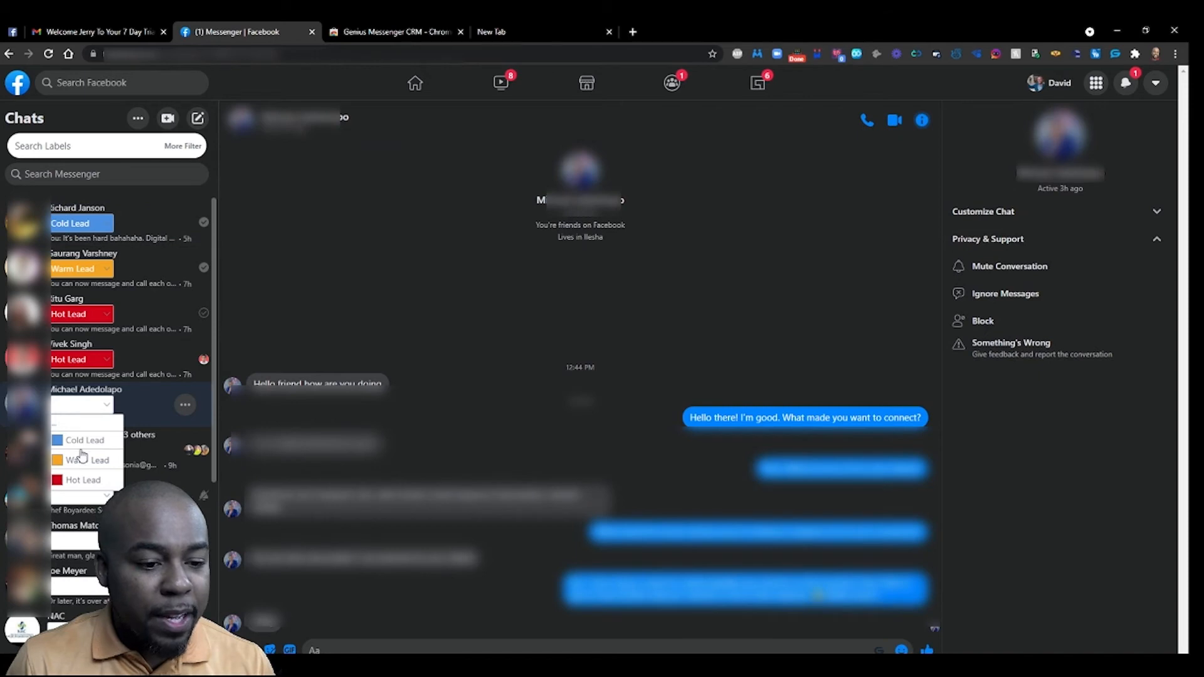
click(80, 444)
click(78, 450)
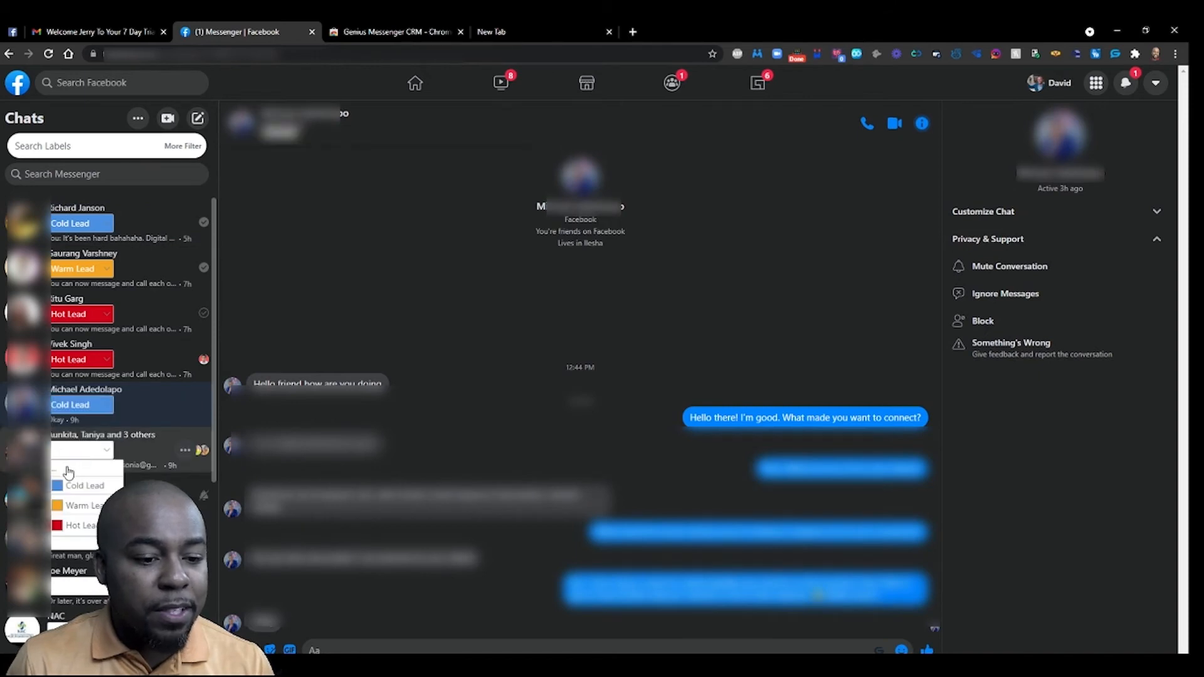
click(78, 507)
Step: Label the seventh and eighth chats as Cold Lead and the ninth chat as Warm Lead
click(66, 505)
click(69, 530)
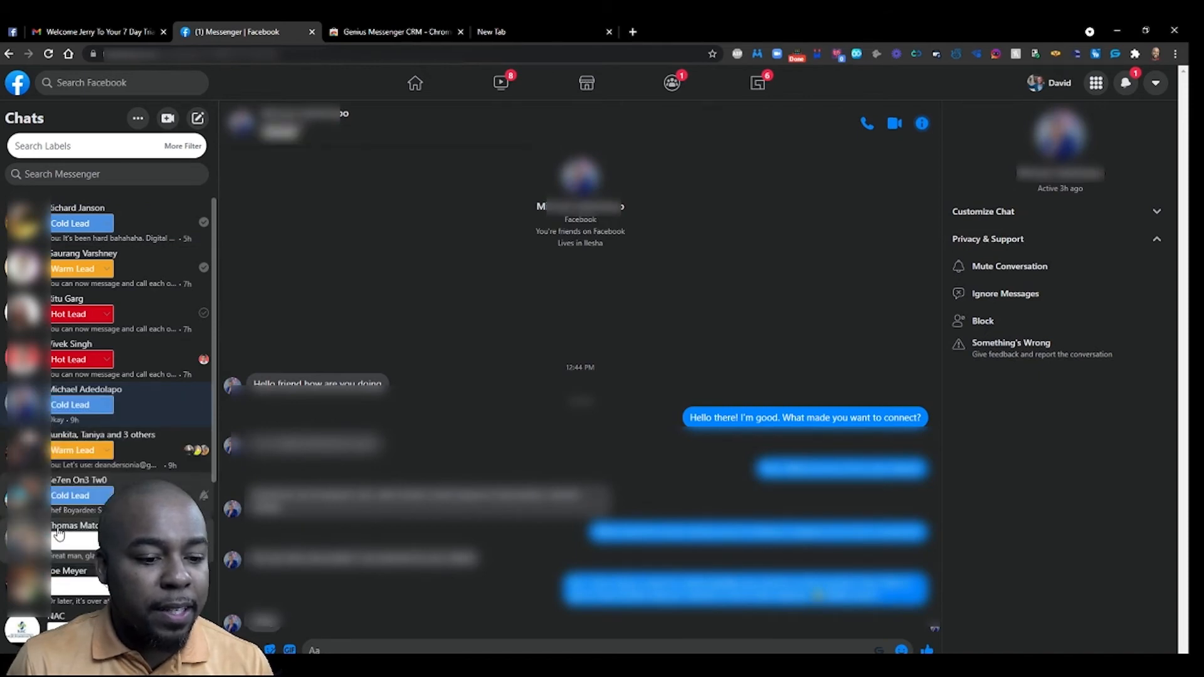
click(62, 543)
click(74, 578)
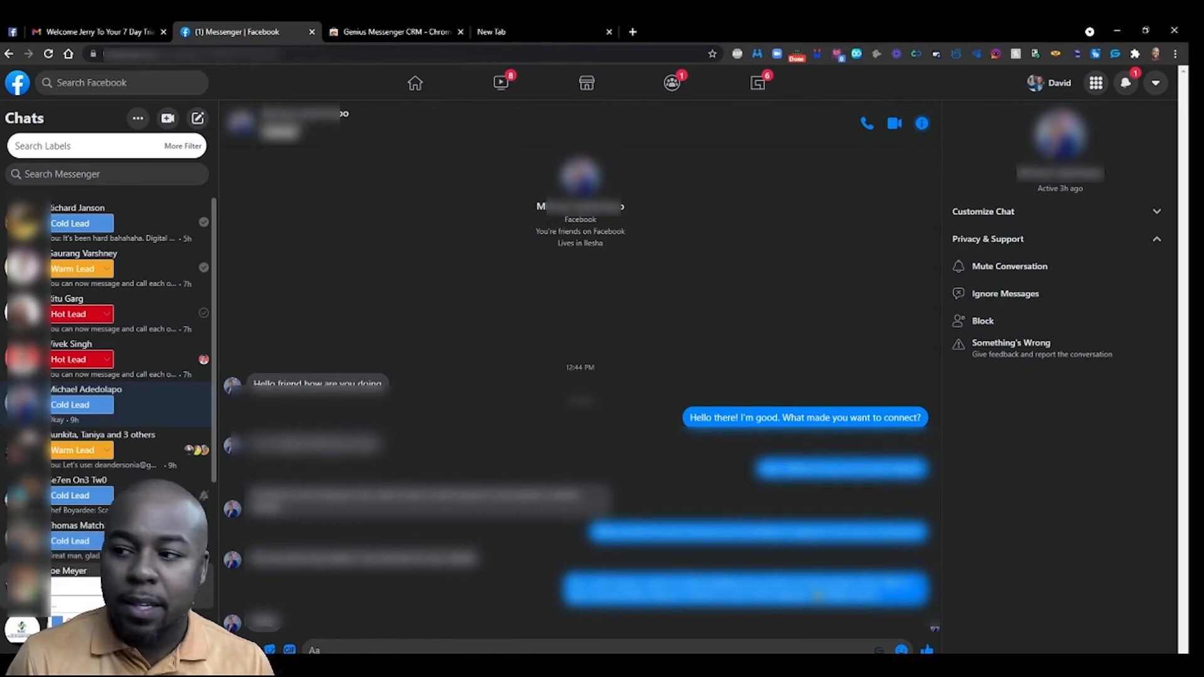
click(74, 642)
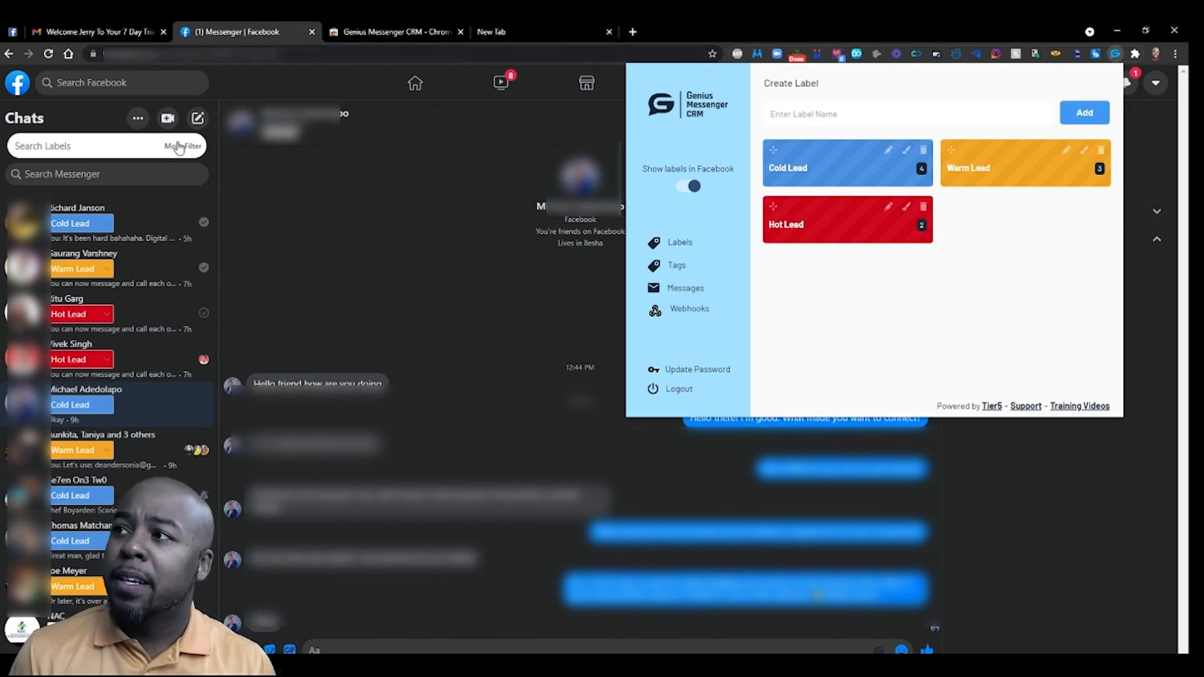
Step: Filter the Messenger chat list by the label Hot Lead using the label search
click(56, 150)
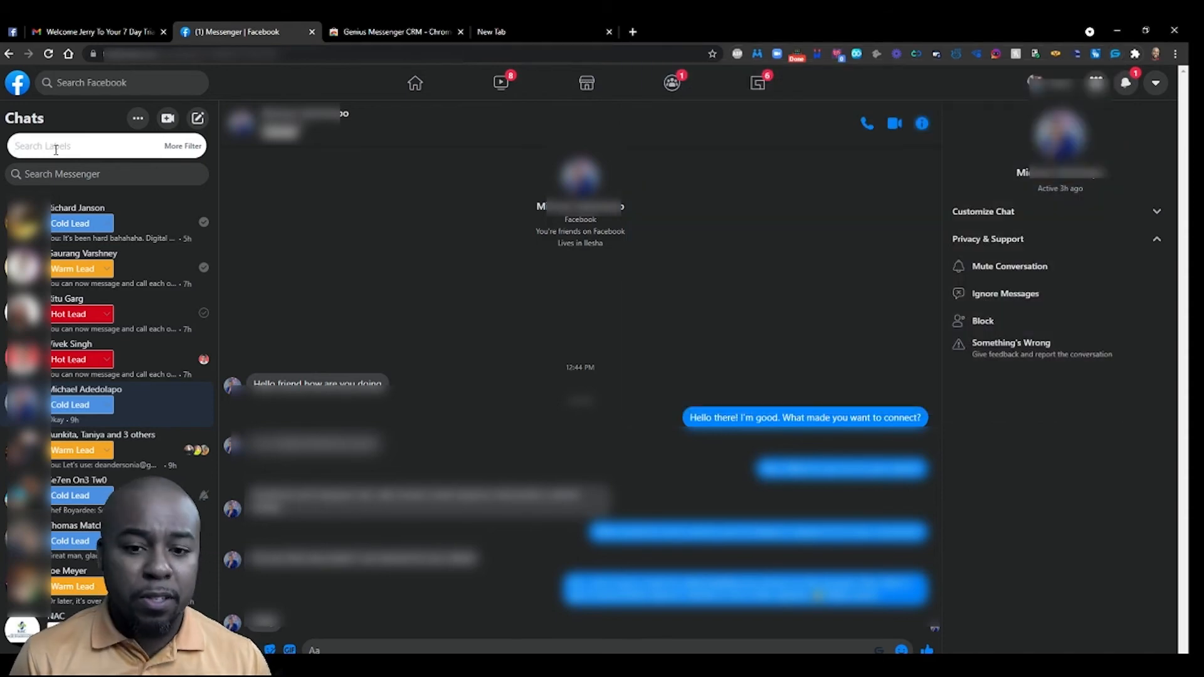
text(Hot)
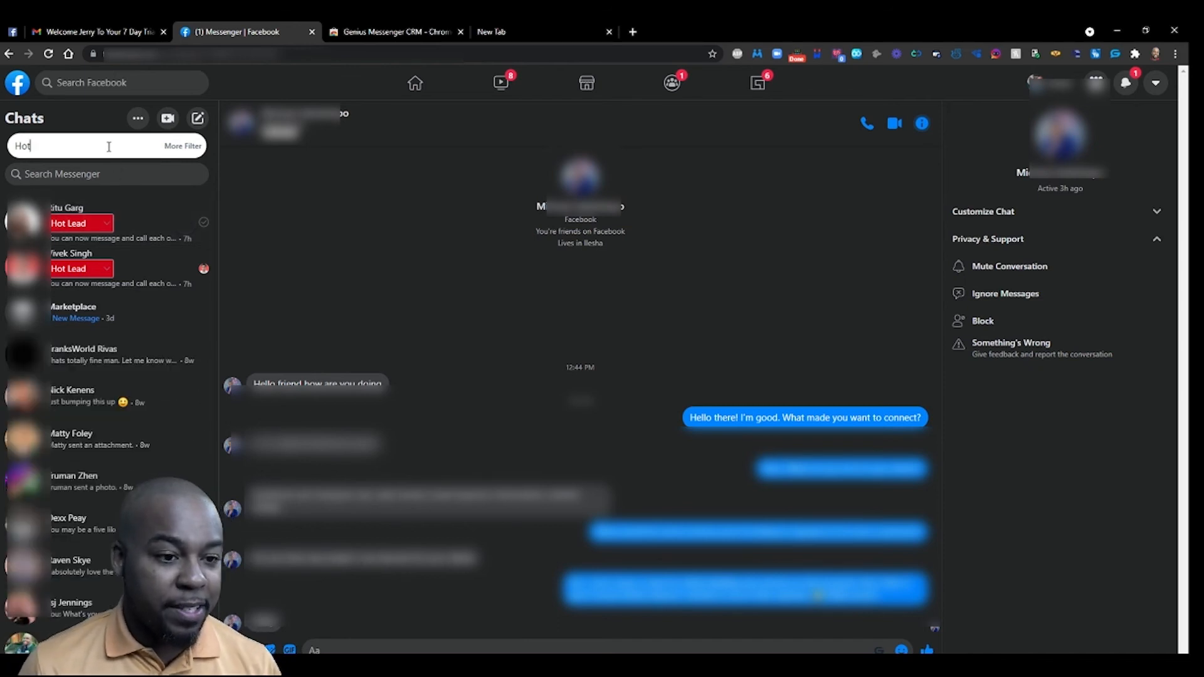
text(Leads)
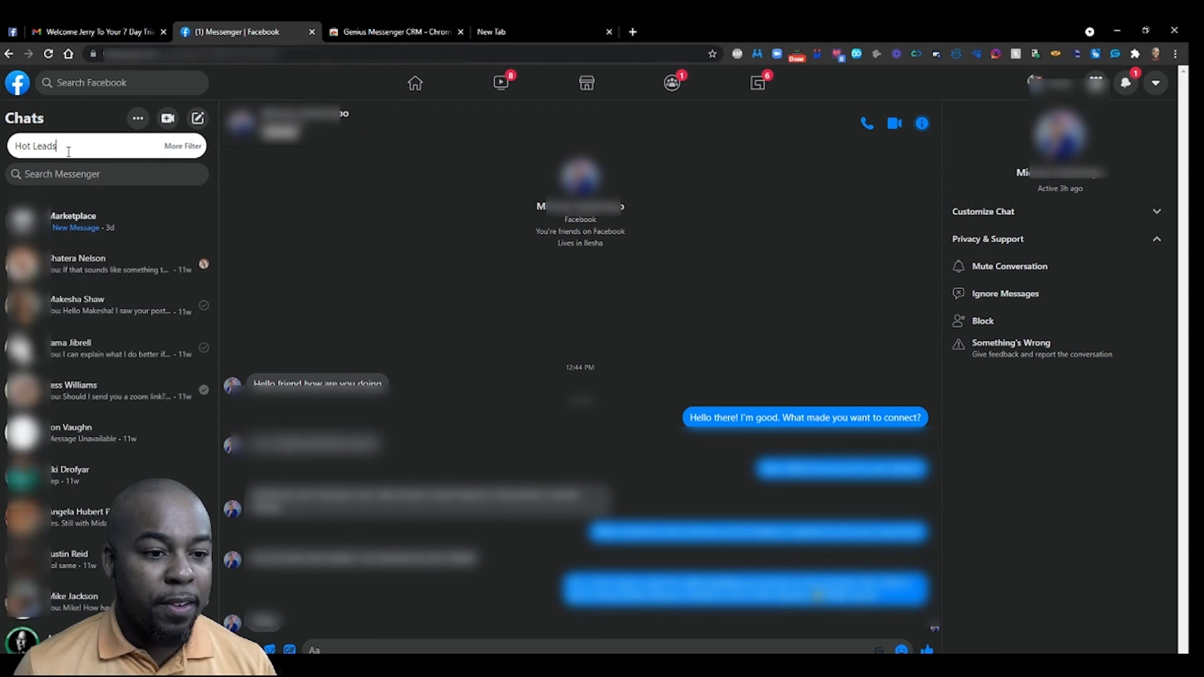
key(BackSpace)
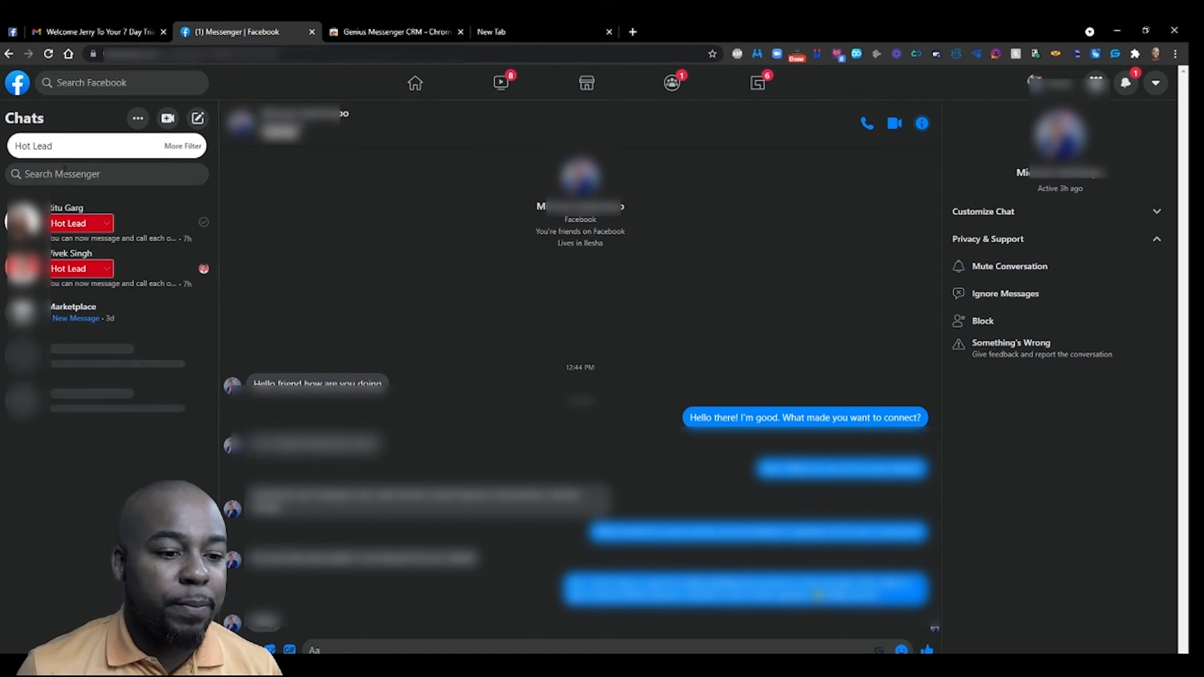
Step: Replace the label search with Warm Lead to filter the chats by that label
key(BackSpace)
key(BackSpace)
key(BackSpace)
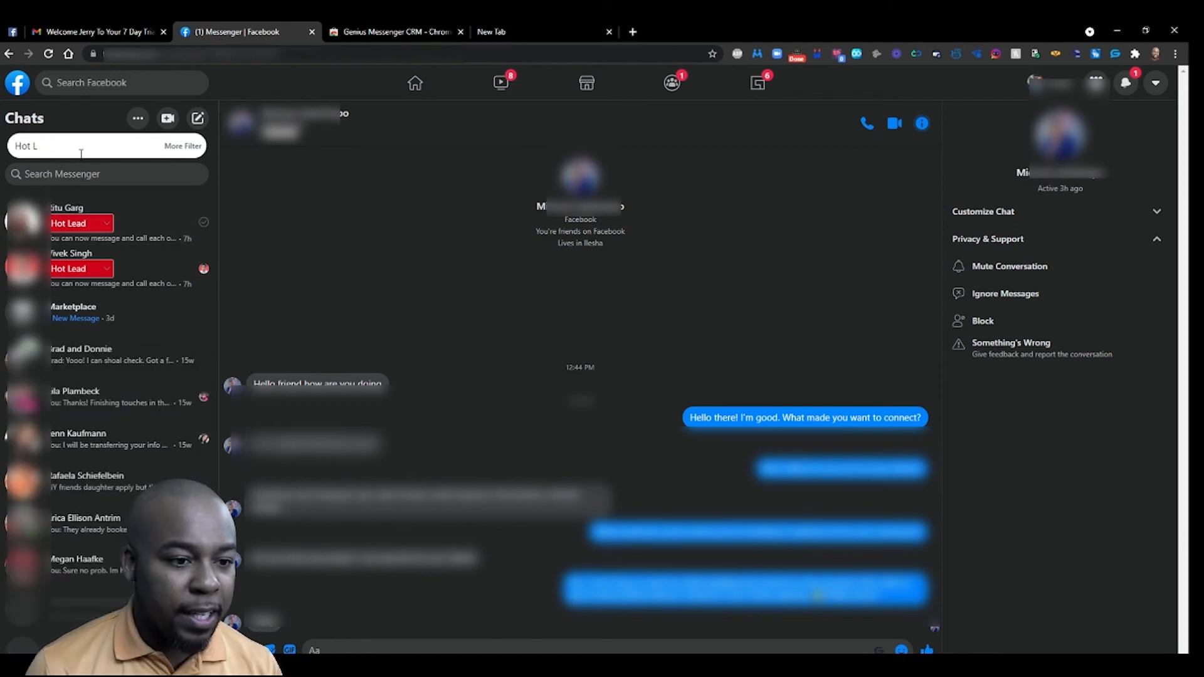
key(BackSpace)
key(BackSpace)
key(BackSpace)
key(BackSpace)
key(BackSpace)
text(Warm)
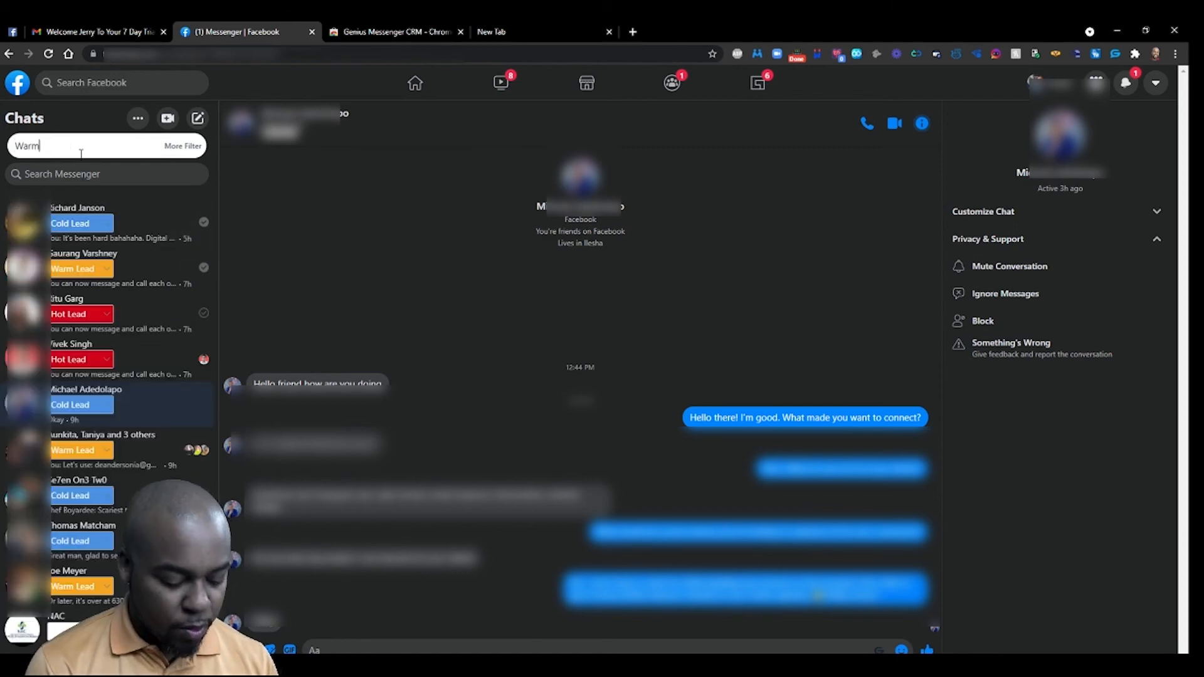
text( Lead)
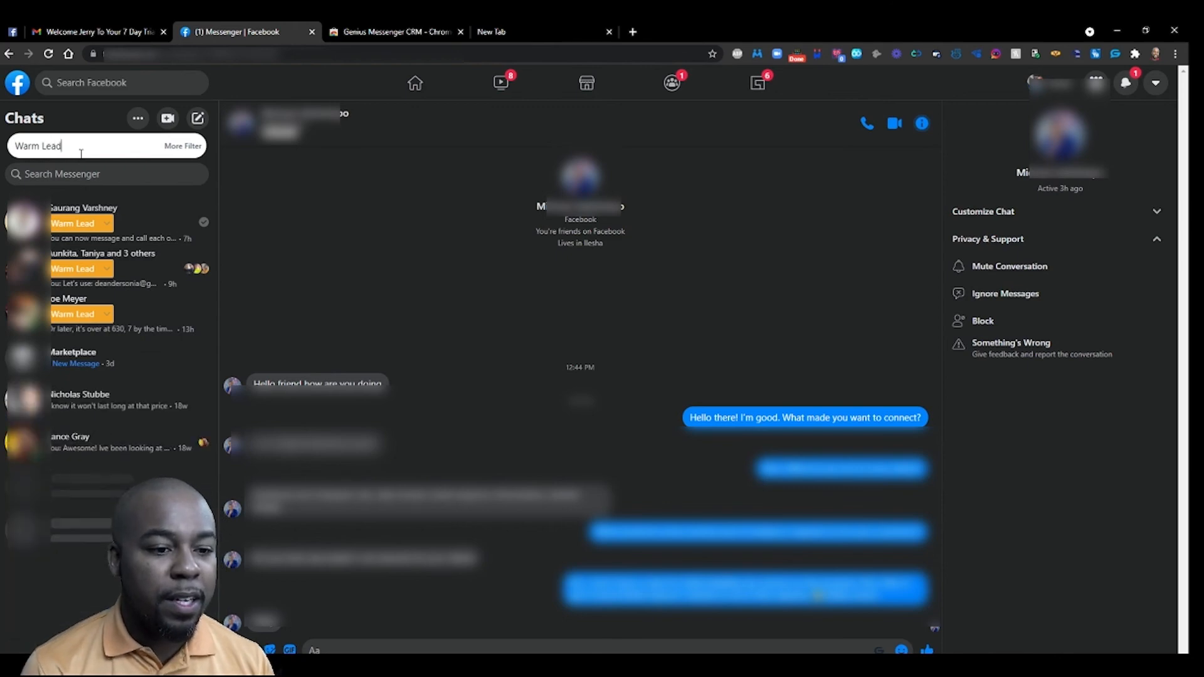
Step: Change the label search to Cold Lead to filter the chats by that label
key(BackSpace)
key(BackSpace)
key(BackSpace)
key(BackSpace)
key(BackSpace)
key(BackSpace)
key(BackSpace)
key(BackSpace)
key(BackSpace)
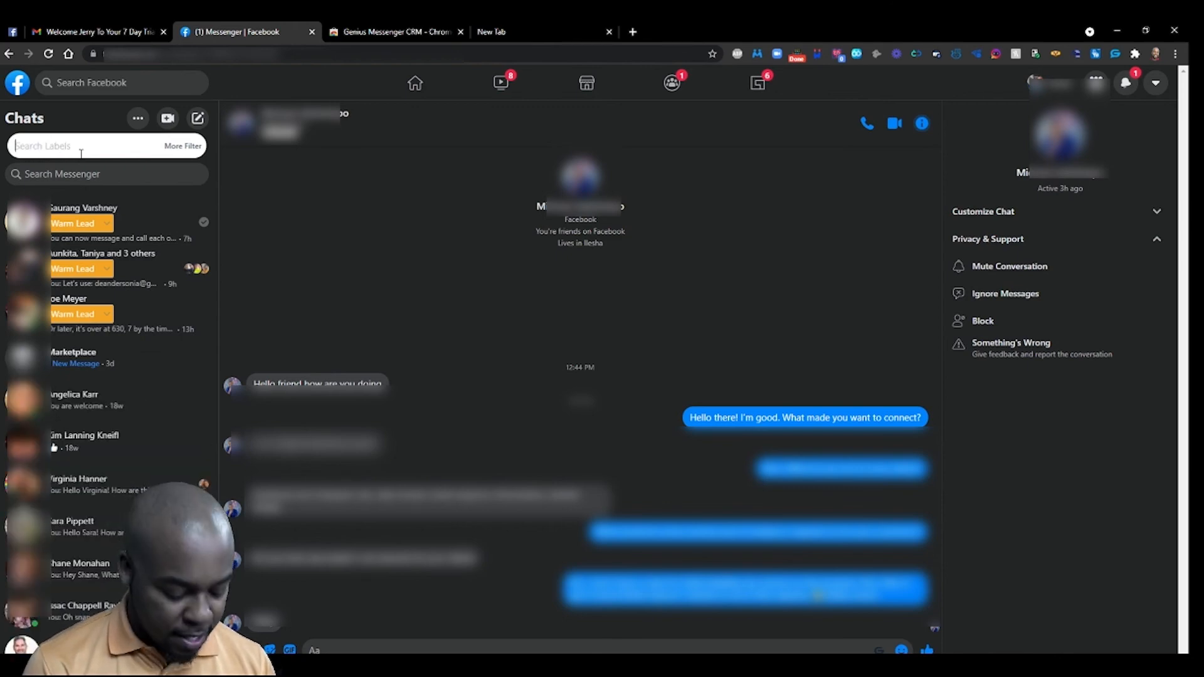
text(Cold )
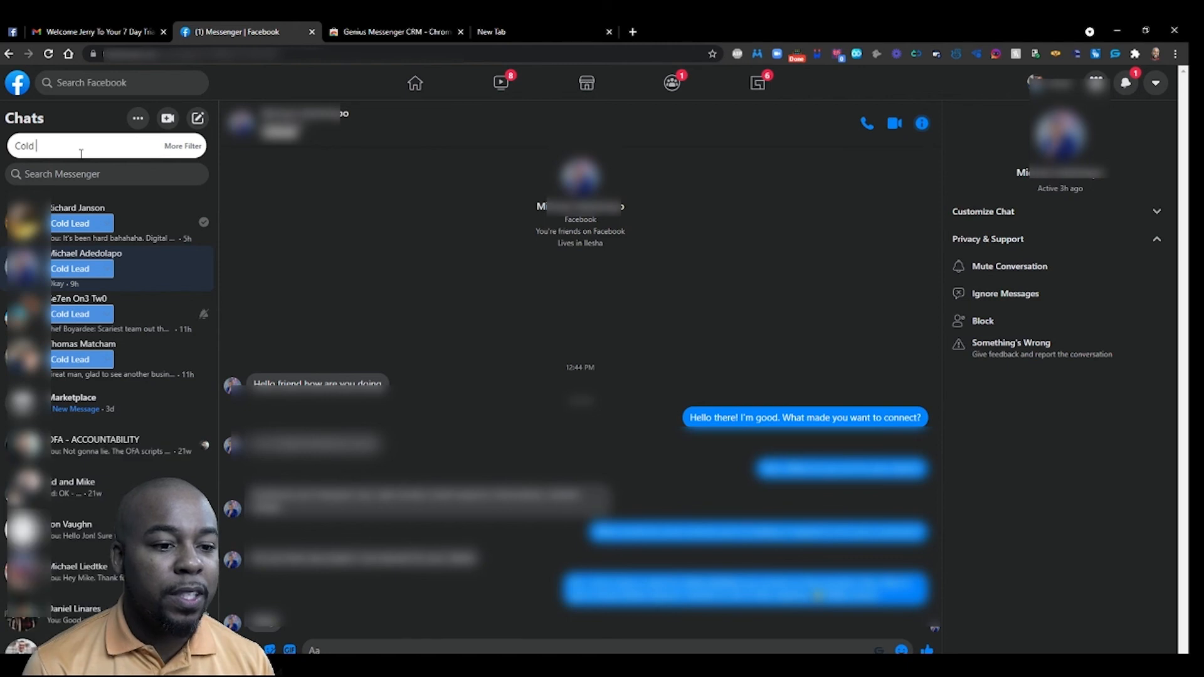
text(Lead)
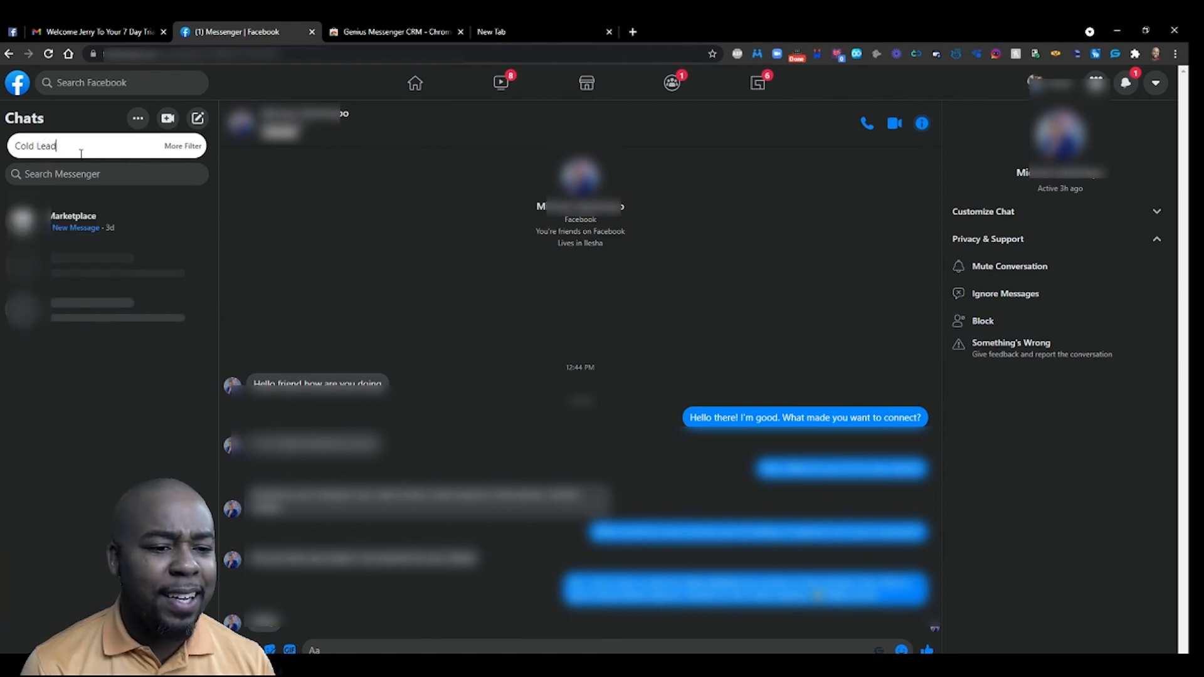
Step: Clear the label search to bring back the full chat list
key(BackSpace)
key(BackSpace)
key(BackSpace)
key(BackSpace)
key(BackSpace)
key(BackSpace)
key(BackSpace)
key(BackSpace)
key(BackSpace)
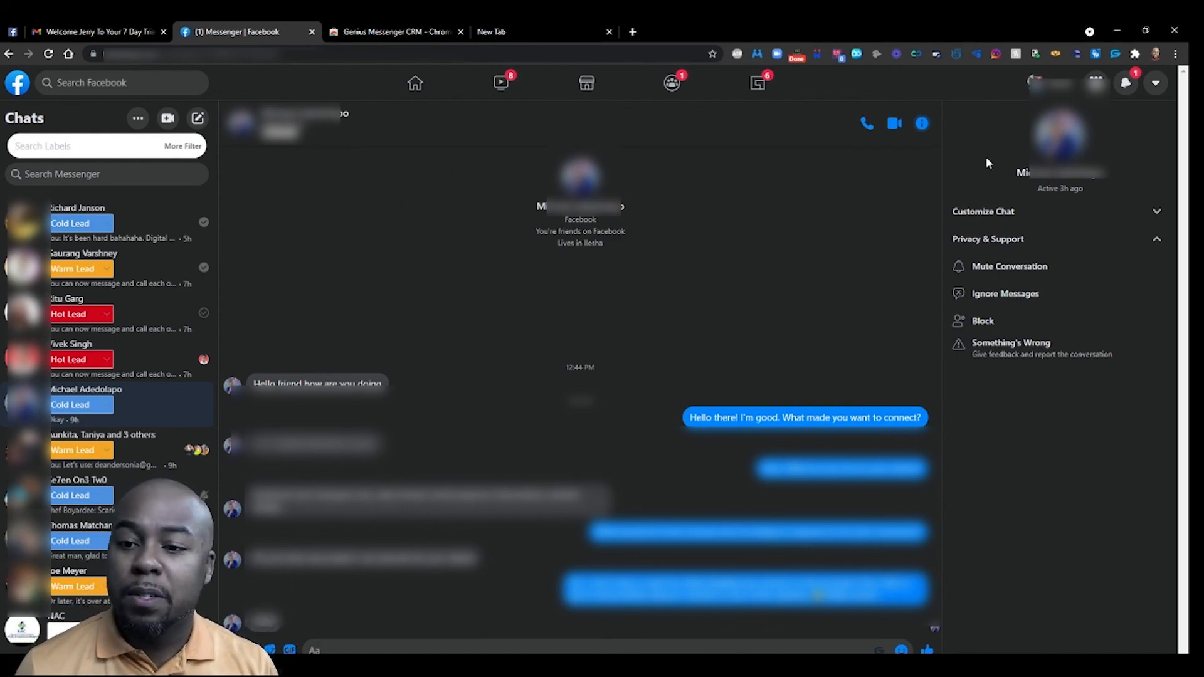
Step: Open the Genius Messenger CRM extension's tag creation page and start entering a new tag name
click(1115, 54)
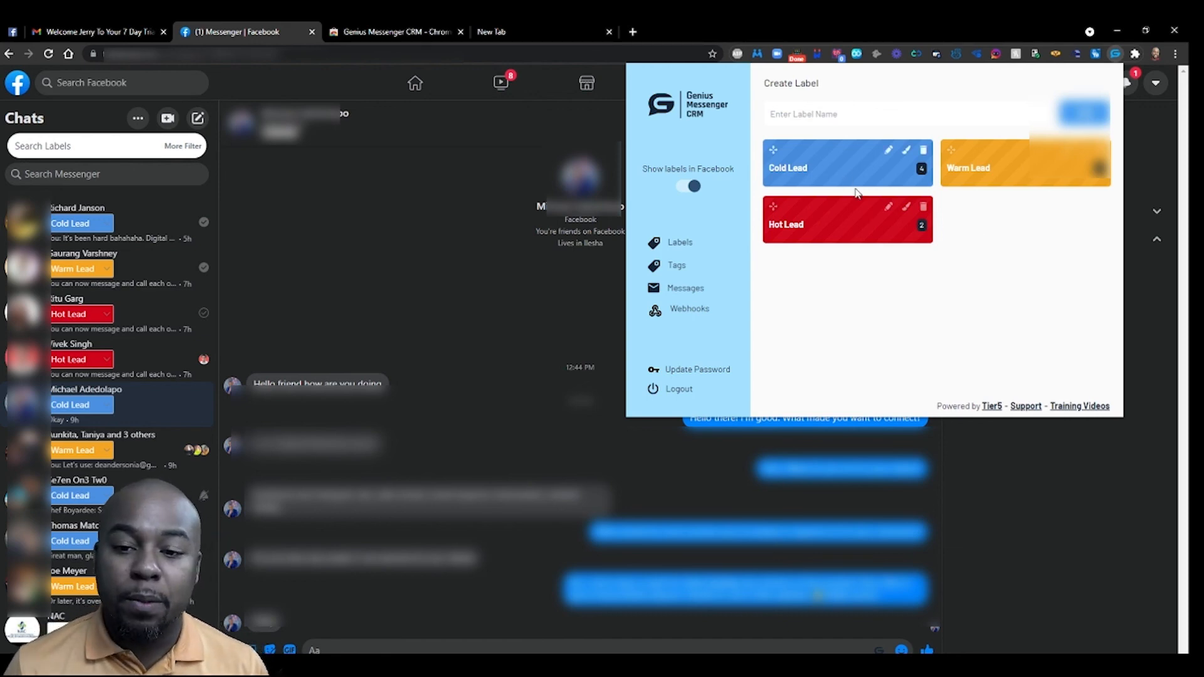
click(679, 268)
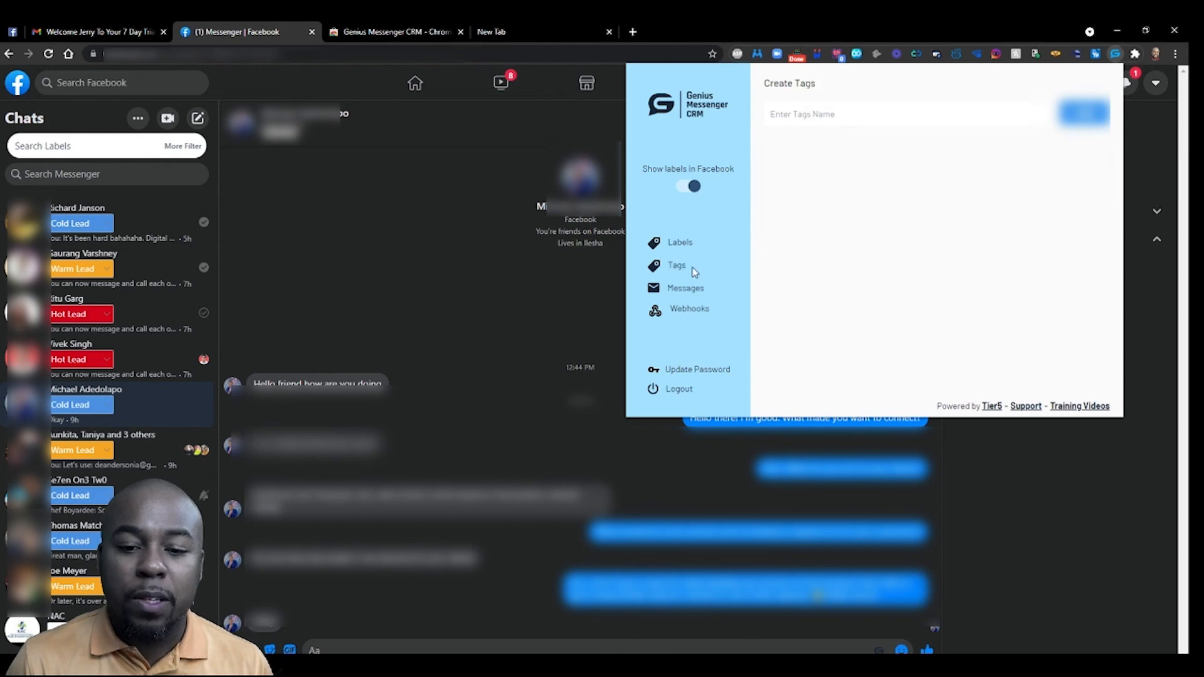
click(818, 113)
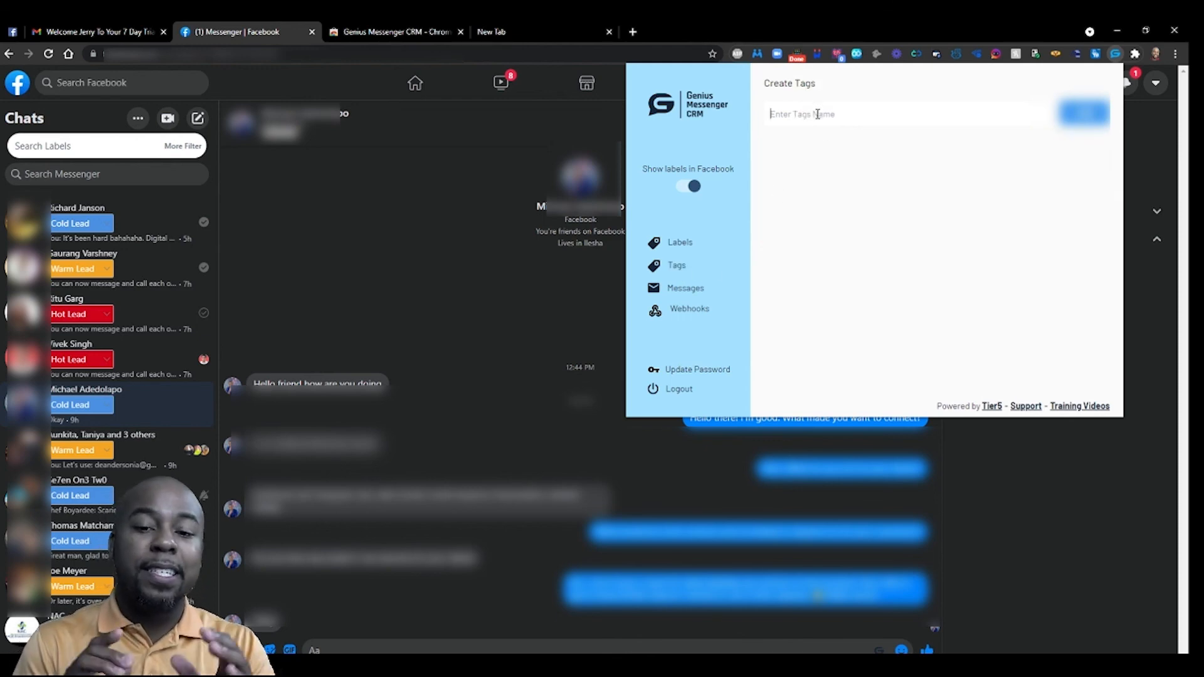